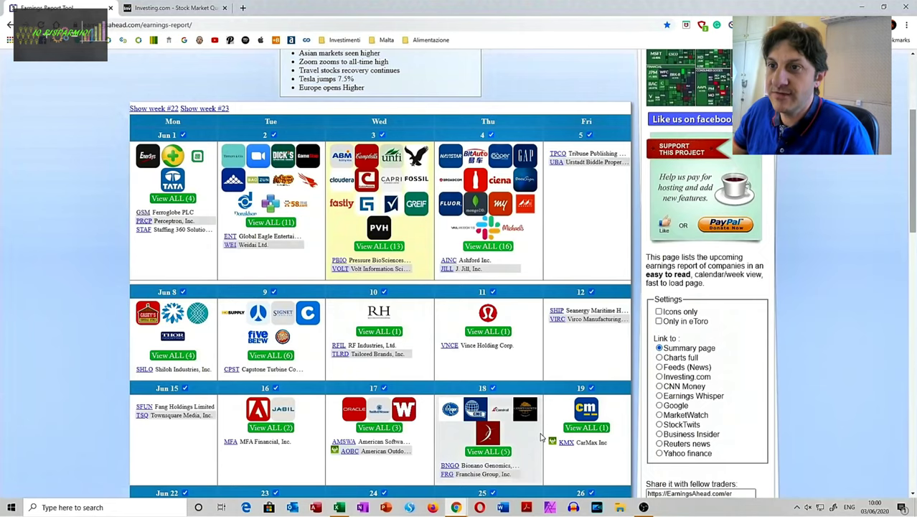
Step: Open the full list of companies reporting on June 8, 2020 from the earnings calendar, with the eToro watchlist in a separate tab
{"action": "left_click", "coordinate": [177, 356]}
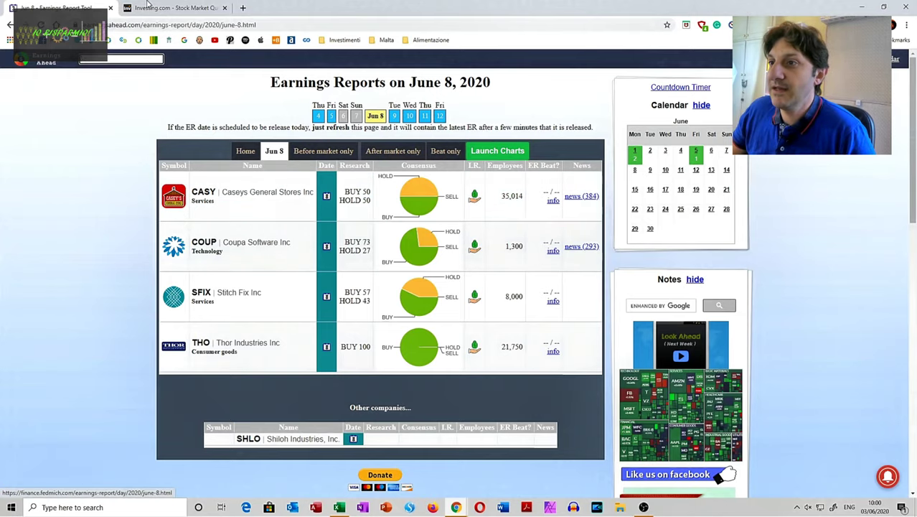
{"action": "left_click", "coordinate": [9, 25]}
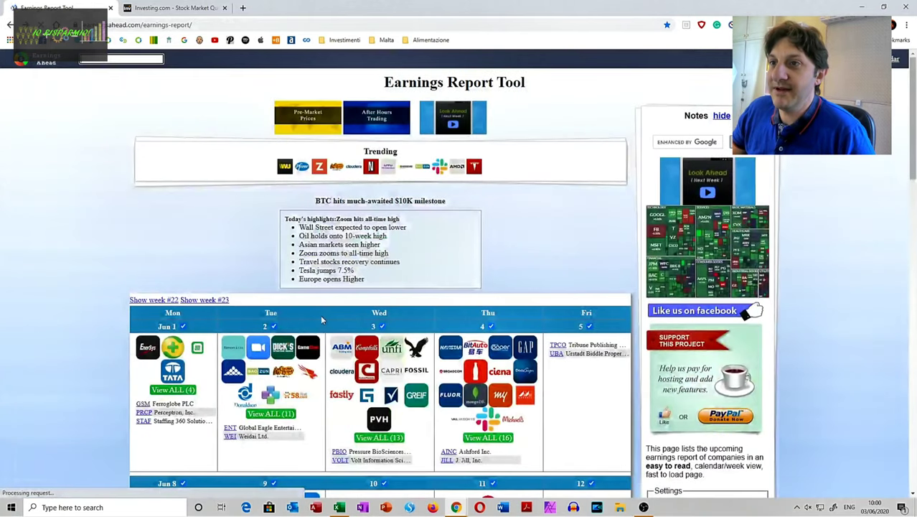
{"action": "scroll", "coordinate": [285, 439], "scroll_direction": "down", "scroll_amount": 2}
{"action": "scroll", "coordinate": [283, 435], "scroll_direction": "down", "scroll_amount": 3}
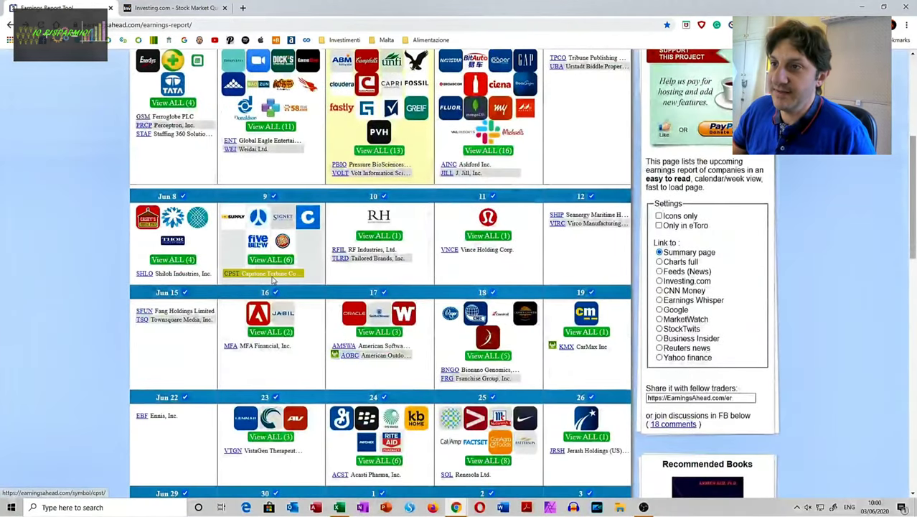
{"action": "left_click", "coordinate": [301, 347]}
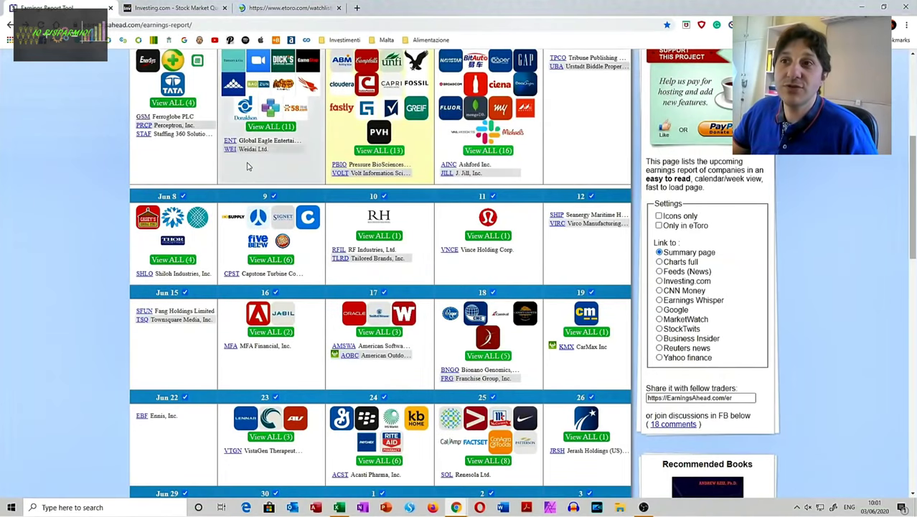
{"action": "left_click", "coordinate": [172, 260]}
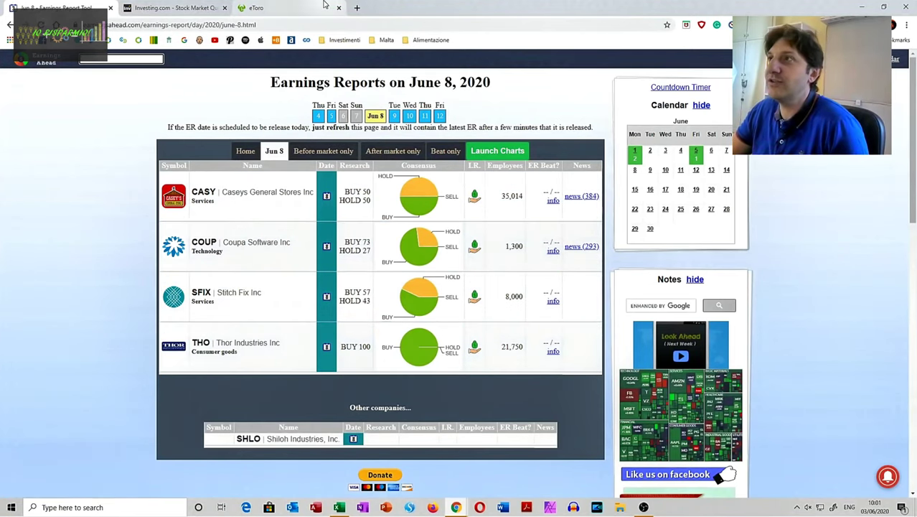
Step: Search eToro for the ticker casy, and return to the June 8 earnings list for the next company
{"action": "left_click", "coordinate": [256, 8]}
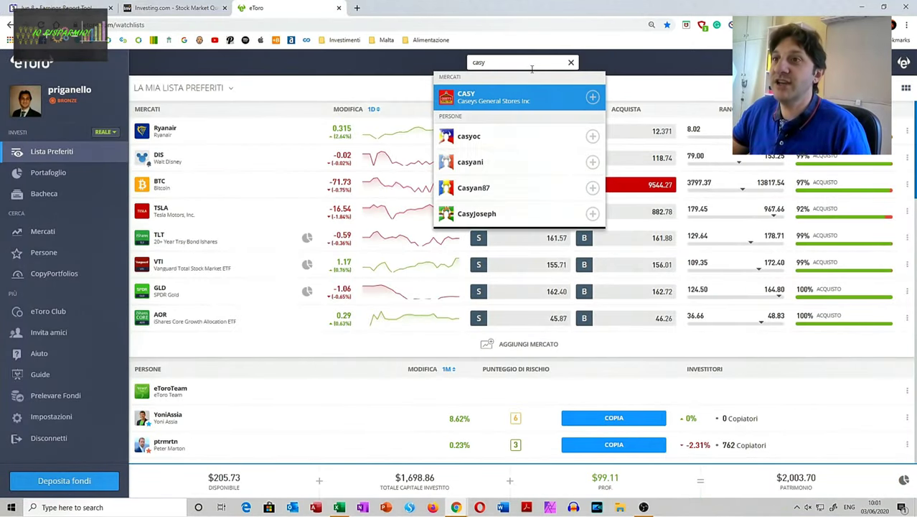
{"action": "left_click", "coordinate": [154, 6]}
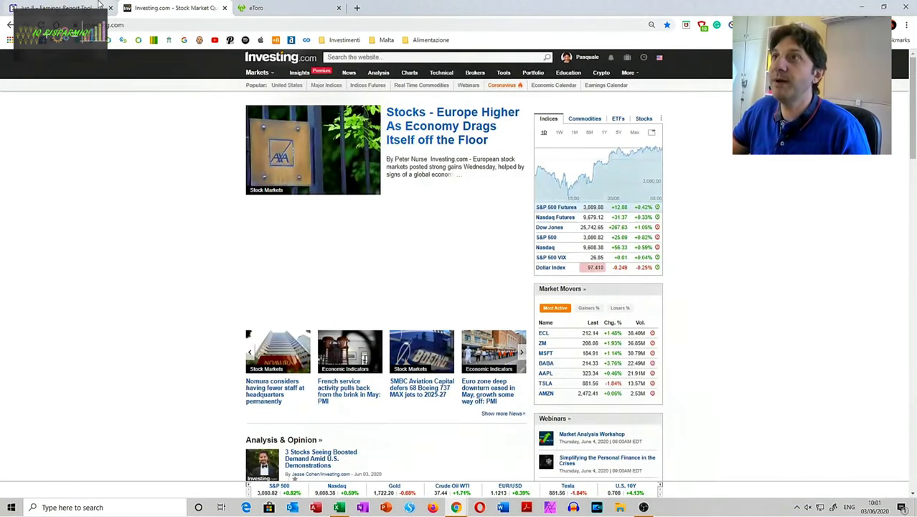
{"action": "left_click", "coordinate": [96, 7]}
Step: Search eToro for coup, open the Coupa Software Inc market page, and return to the June 8 earnings list
{"action": "left_click", "coordinate": [328, 5]}
{"action": "type", "text": "cou"}
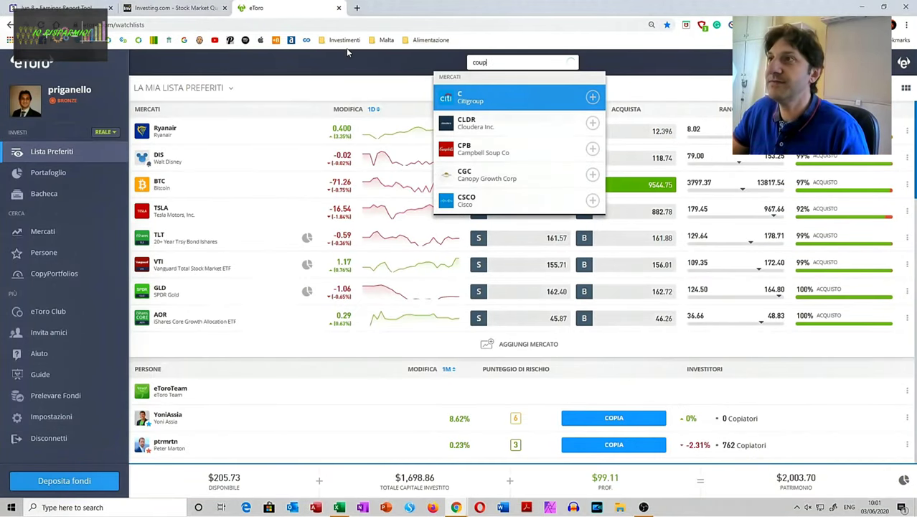
{"action": "type", "text": "p"}
{"action": "left_click", "coordinate": [463, 97]}
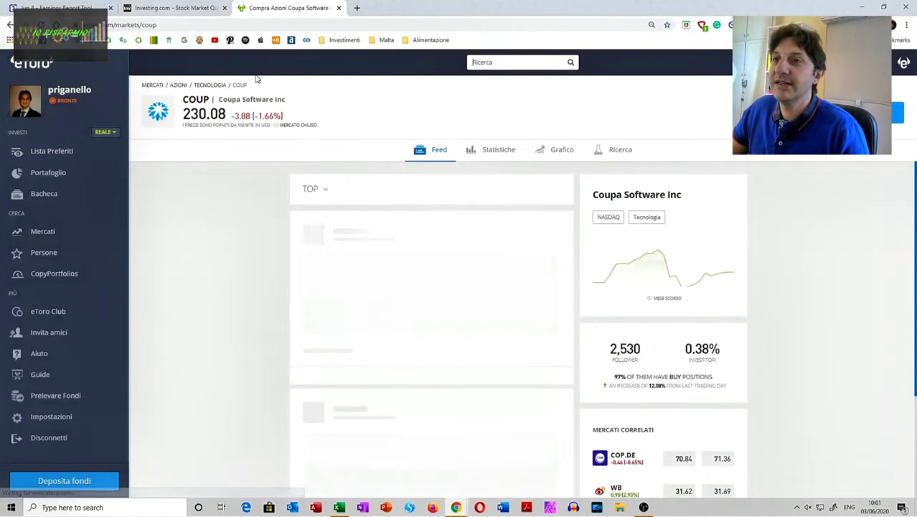
{"action": "key", "text": "ctrl+shift+Tab"}
{"action": "key", "text": "ctrl+shift+Tab"}
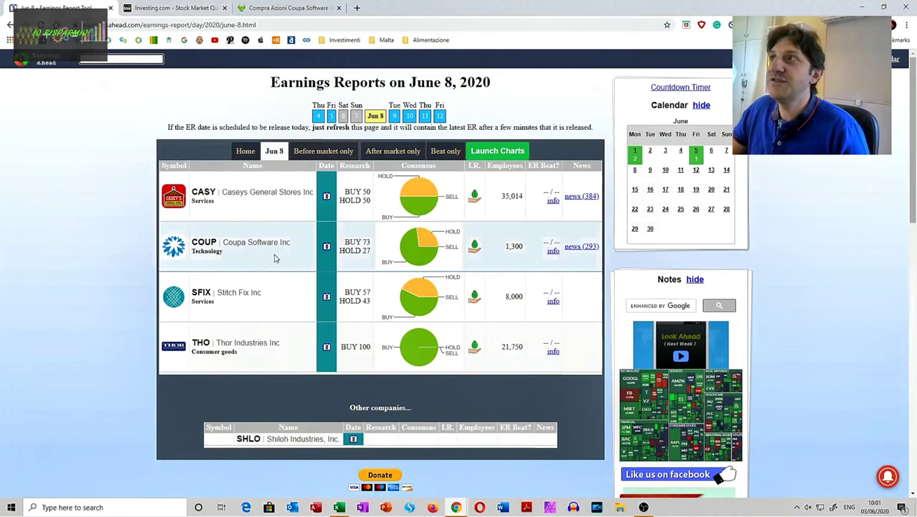
Step: Try to find Stitch Fix on eToro by searching for stich, and check its ticker in the June 8 list
{"action": "left_click", "coordinate": [312, 6]}
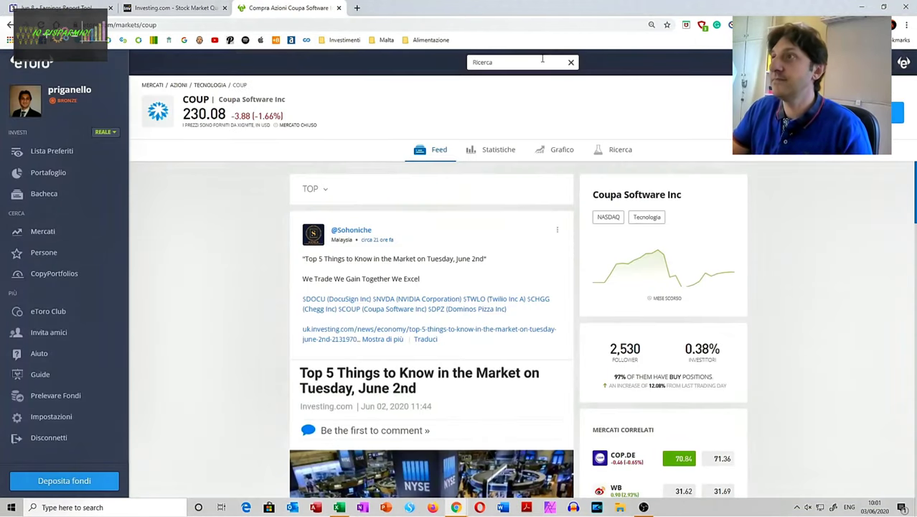
{"action": "type", "text": "stich"}
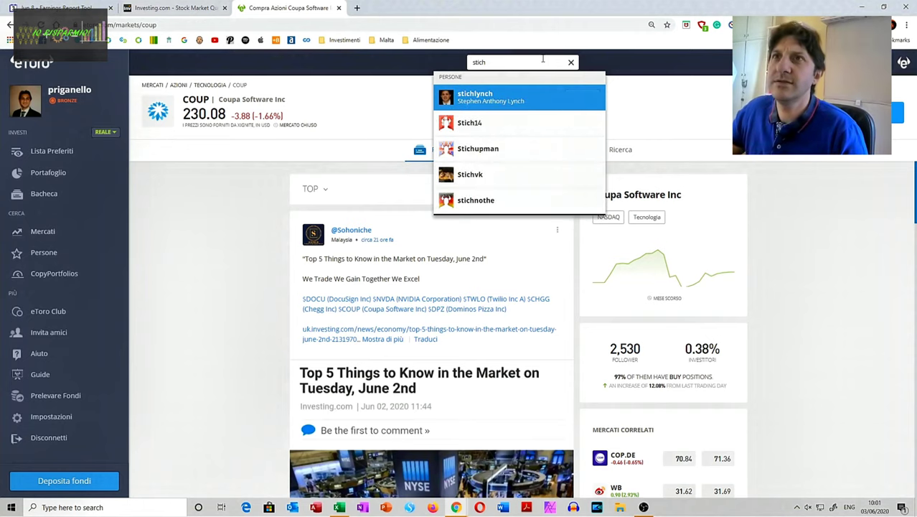
{"action": "left_click", "coordinate": [58, 7]}
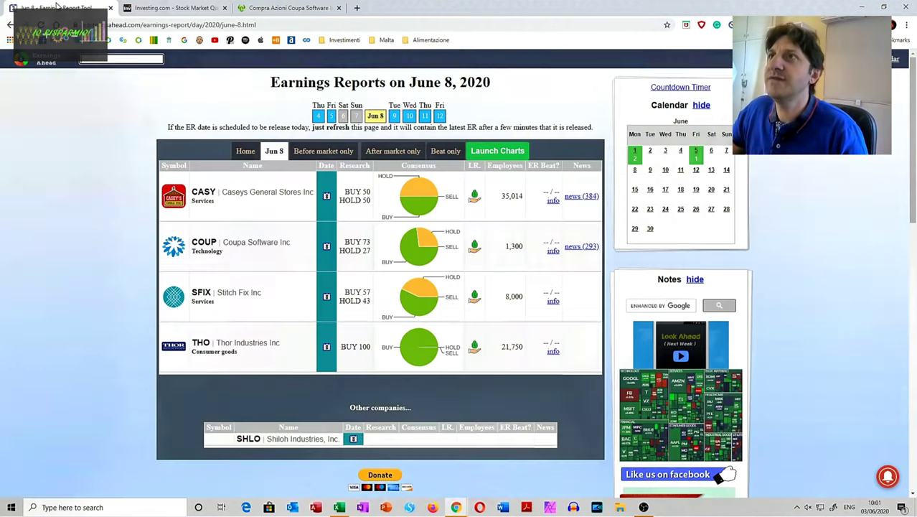
{"action": "left_click", "coordinate": [287, 7]}
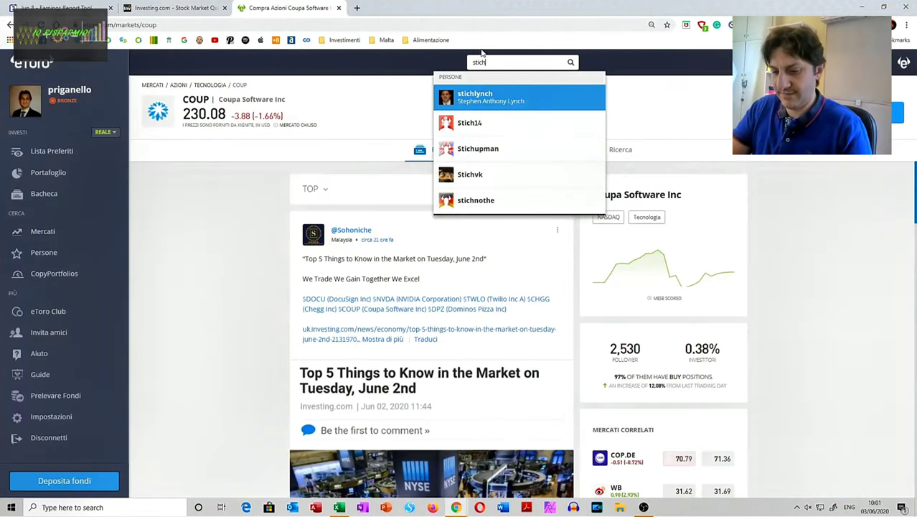
Step: Search eToro for Stitch Fix by its ticker sfix, and return to the June 8 earnings list
{"action": "key", "text": "BackSpace"}
{"action": "key", "text": "BackSpace"}
{"action": "key", "text": "BackSpace"}
{"action": "key", "text": "BackSpace"}
{"action": "type", "text": "fix"}
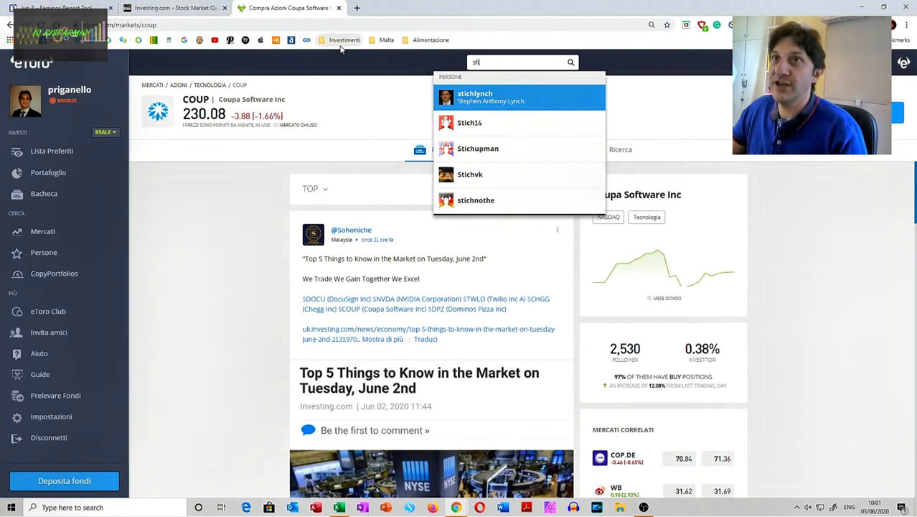
{"action": "left_click", "coordinate": [57, 7]}
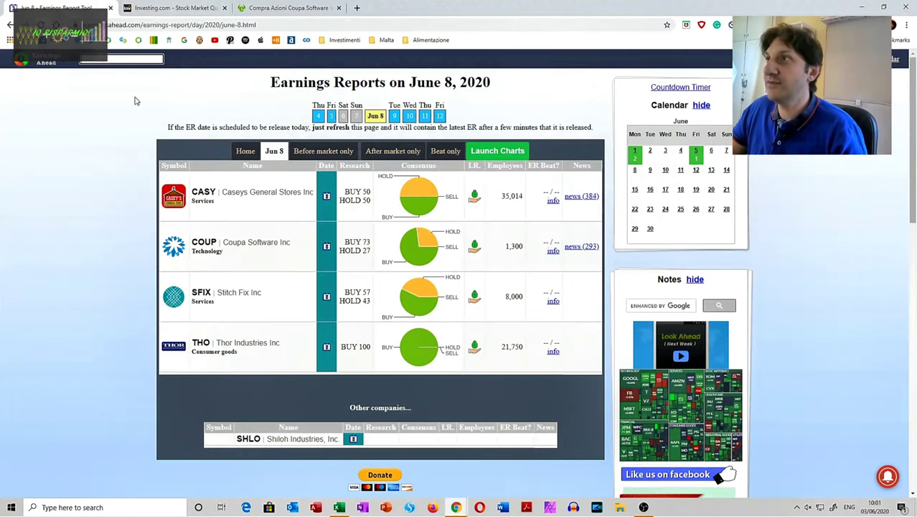
Step: Search eToro for the ticker tho to check Thor Industries, and return to the June 8 earnings list
{"action": "left_click", "coordinate": [259, 7]}
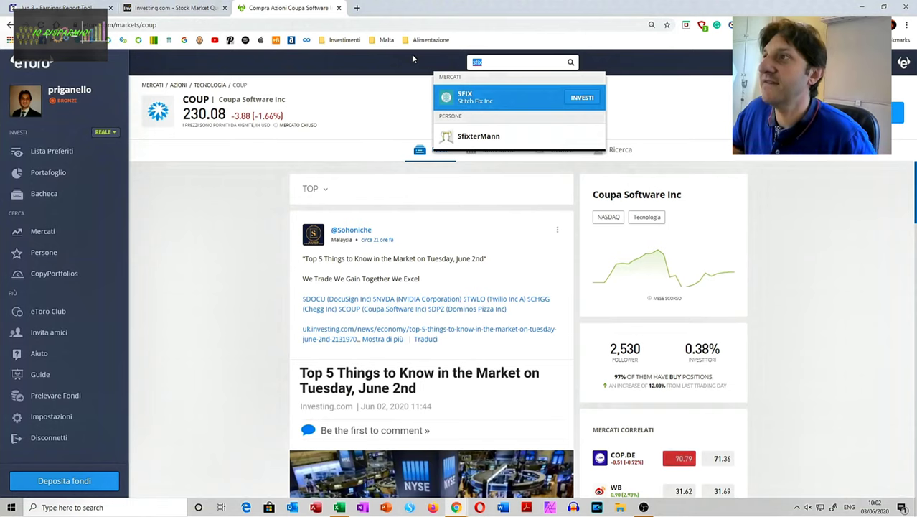
{"action": "type", "text": "tho"}
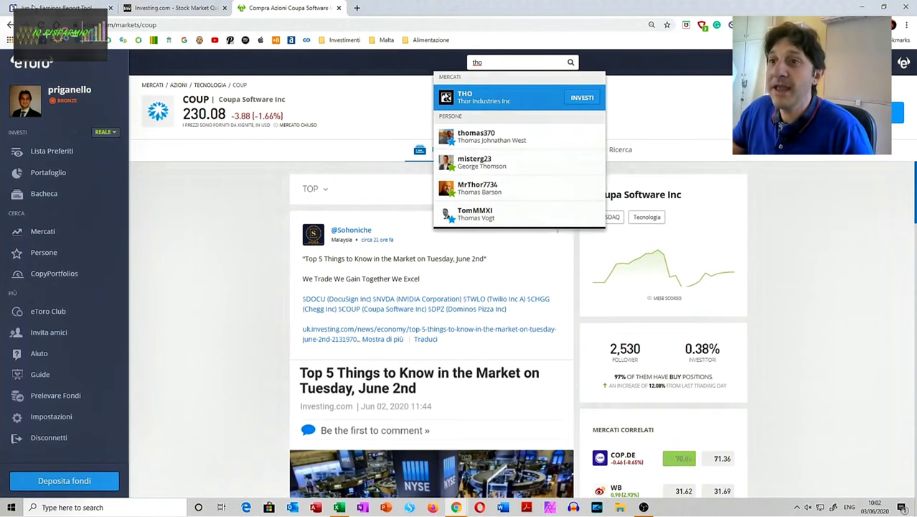
{"action": "left_click", "coordinate": [57, 7]}
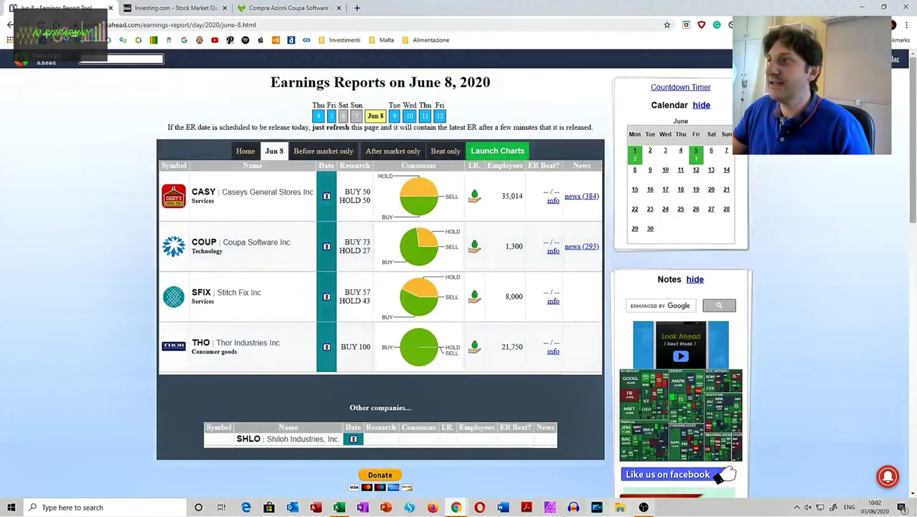
Step: Switch to the Earnings Call workbook in Excel and review the tracked stocks, highlighting the symbols from Baidu to Canopy Growth
{"action": "left_click", "coordinate": [338, 507]}
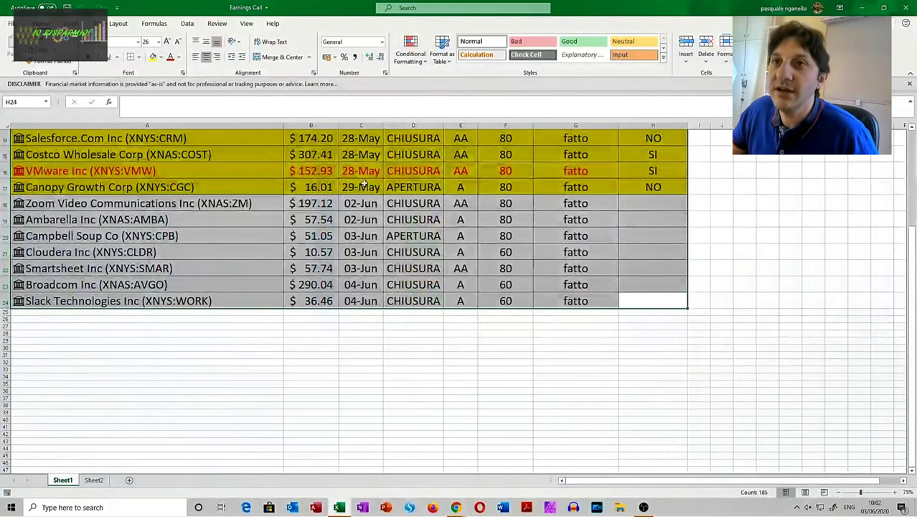
{"action": "scroll", "coordinate": [362, 302], "scroll_direction": "up", "scroll_amount": 5}
{"action": "left_click_drag", "start_coordinate": [68, 159], "coordinate": [56, 400]}
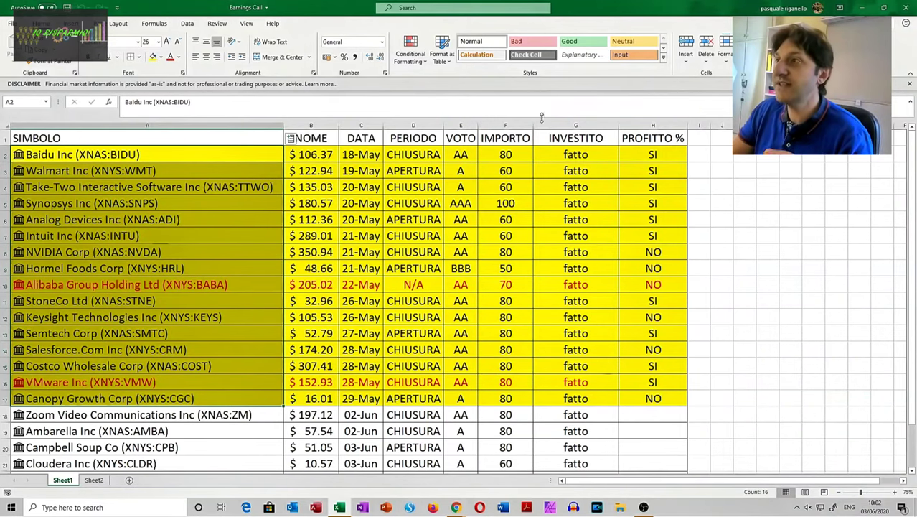
{"action": "scroll", "coordinate": [503, 224], "scroll_direction": "down", "scroll_amount": 1}
{"action": "scroll", "coordinate": [504, 225], "scroll_direction": "up", "scroll_amount": 1}
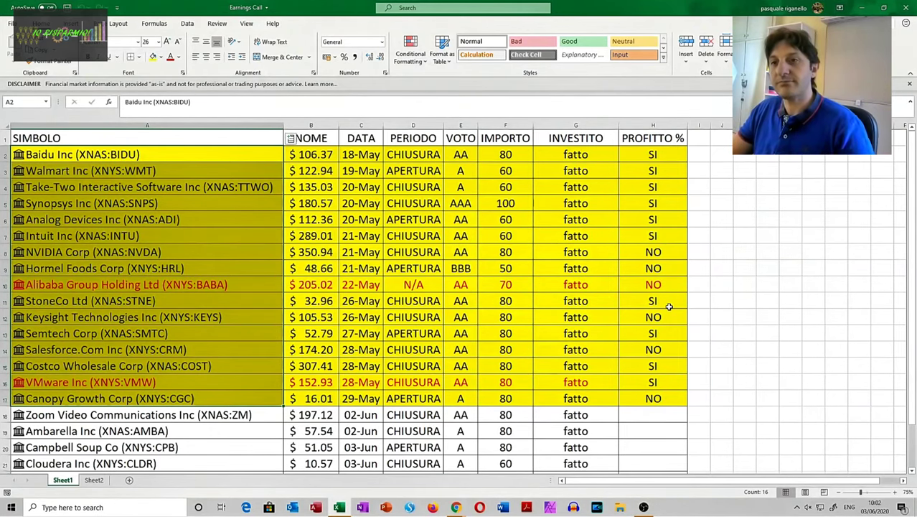
{"action": "scroll", "coordinate": [220, 302], "scroll_direction": "down", "scroll_amount": 3}
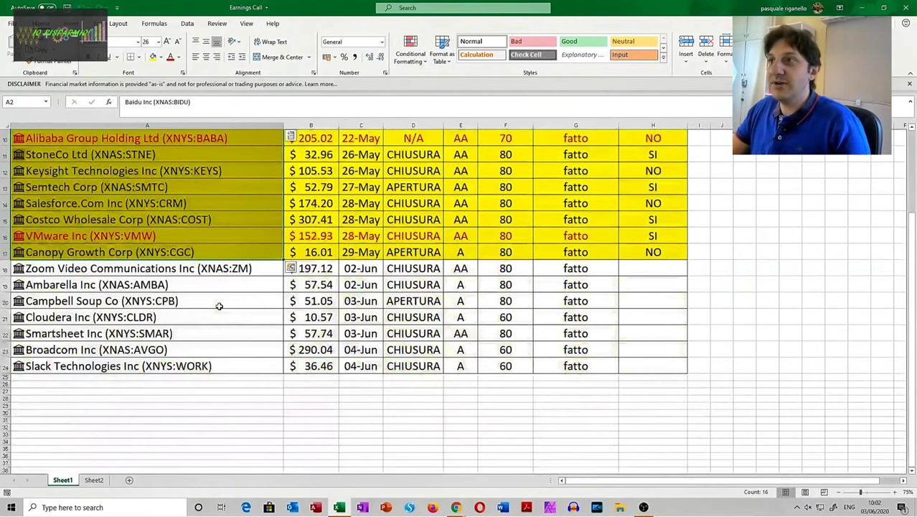
Step: Enter the ticker casy in cell A25, directly below Slack Technologies, after checking it in the June 8 list
{"action": "left_click", "coordinate": [159, 378]}
{"action": "key", "text": "alt+Tab"}
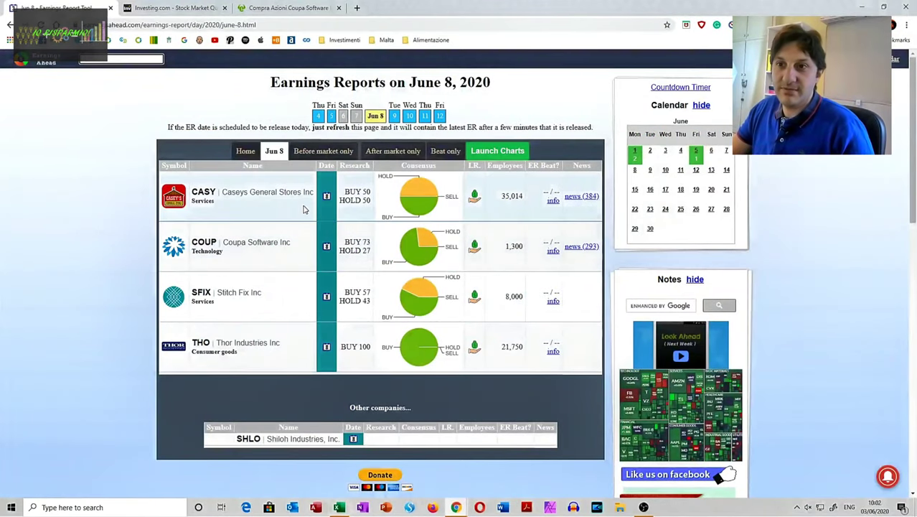
{"action": "key", "text": "alt+Tab"}
{"action": "left_click", "coordinate": [109, 379]}
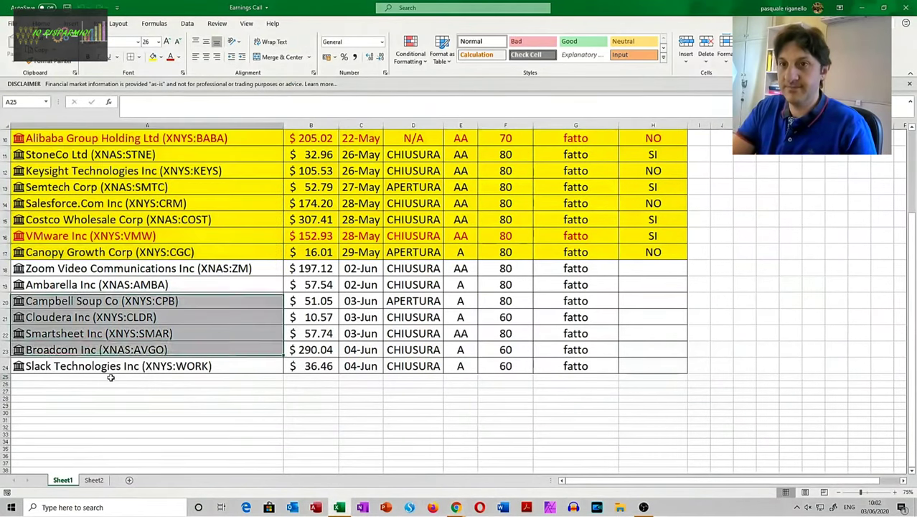
{"action": "type", "text": "casy"}
{"action": "key", "text": "Tab"}
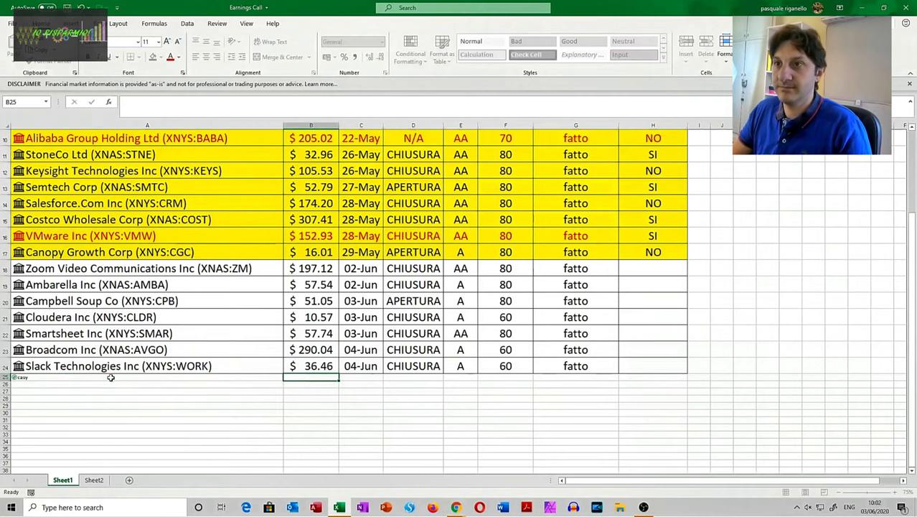
Step: Check the next company in the June 8 list and enter the ticker coup in cell A26
{"action": "key", "text": "alt+Tab"}
{"action": "key", "text": "alt+Tab"}
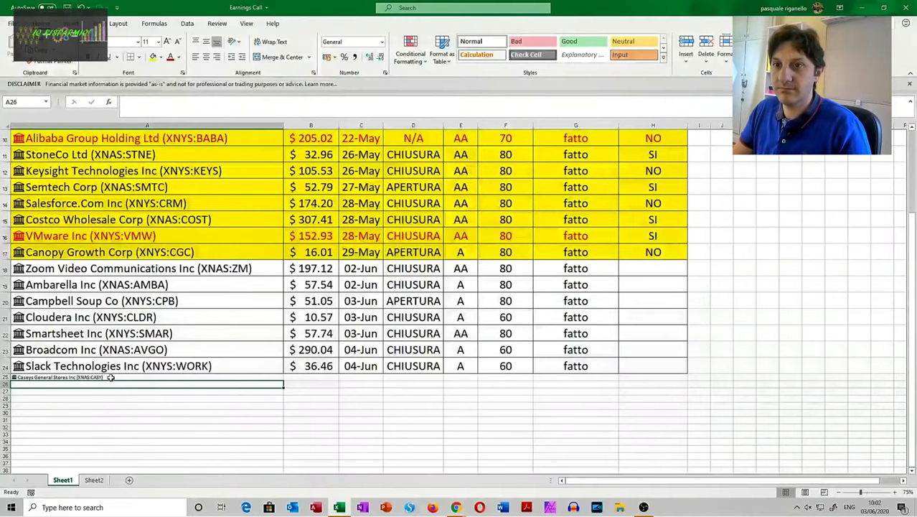
{"action": "left_click", "coordinate": [111, 384]}
{"action": "type", "text": "coup"}
{"action": "key", "text": "Tab"}
{"action": "key", "text": "Return"}
Step: Check the June 8 list for Stitch Fix and enter its ticker sfix in cell A27
{"action": "key", "text": "alt+Tab"}
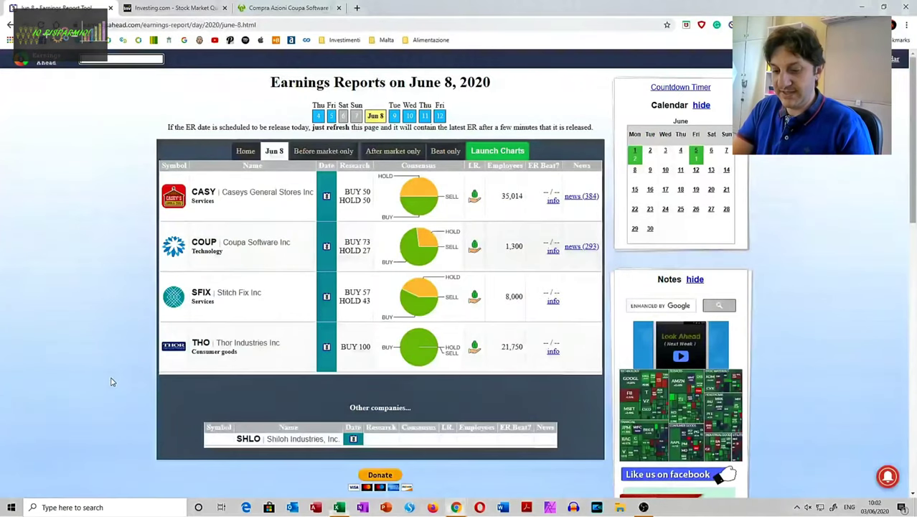
{"action": "key", "text": "alt+Tab"}
{"action": "type", "text": "sfi"}
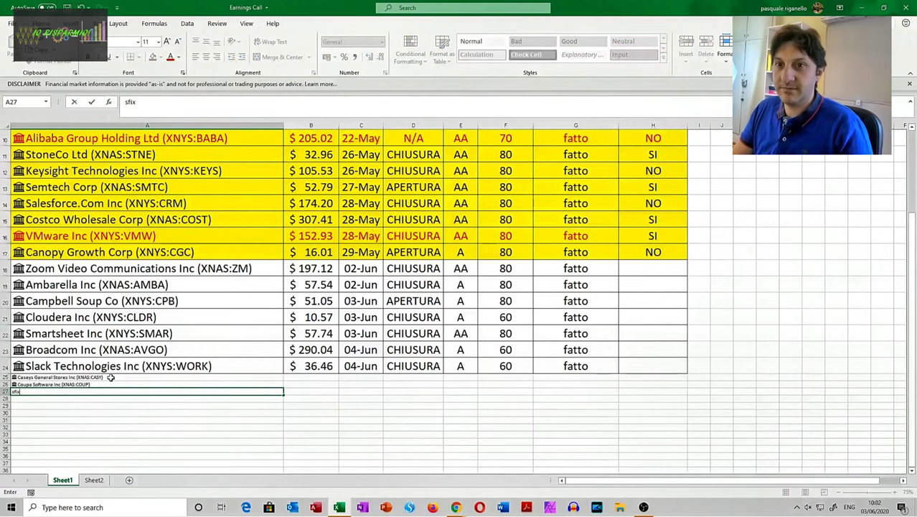
{"action": "key", "text": "Return"}
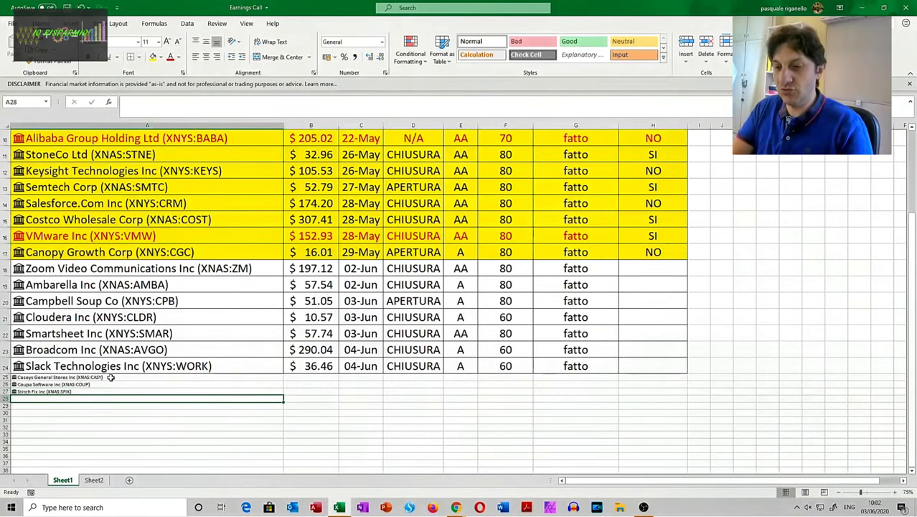
Step: Check the June 8 list for Thor Industries and enter its ticker tho in cell A28
{"action": "key", "text": "alt+Tab"}
{"action": "key", "text": "alt+Tab"}
{"action": "type", "text": "tho"}
{"action": "key", "text": "Tab"}
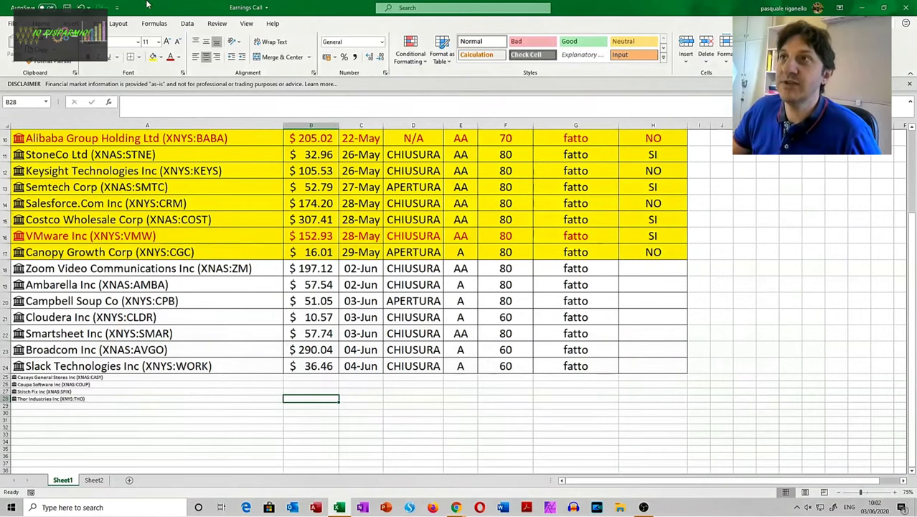
Step: Insert the Price field of the Coupa Software stock in A26 into the adjacent cell B26
{"action": "left_click", "coordinate": [187, 23]}
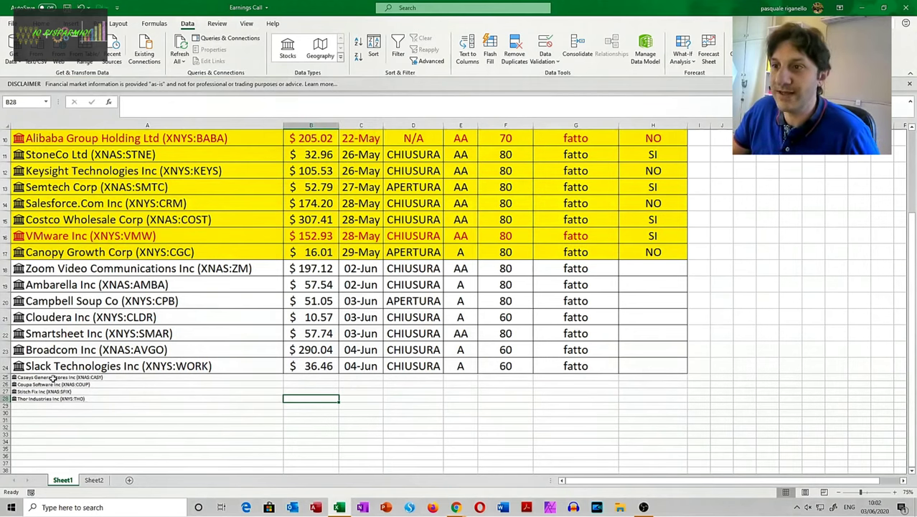
{"action": "left_click", "coordinate": [279, 384]}
{"action": "left_click", "coordinate": [290, 374]}
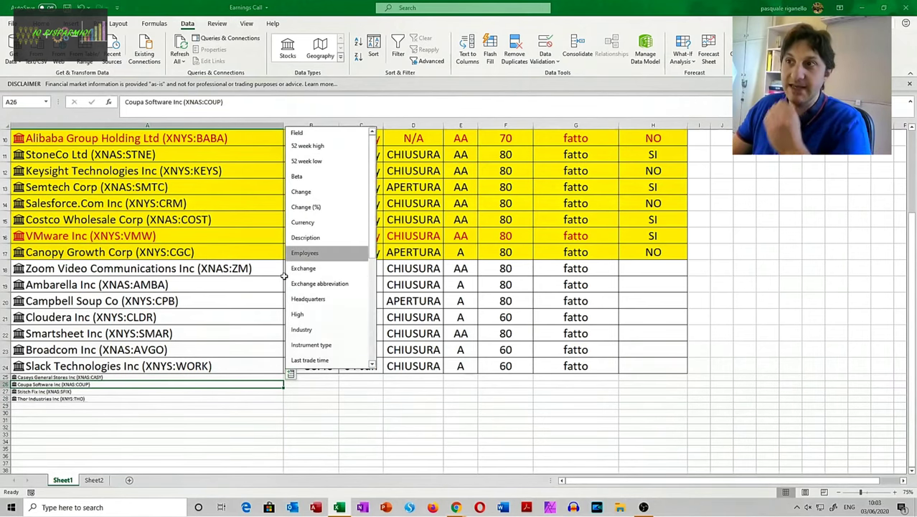
{"action": "scroll", "coordinate": [319, 258], "scroll_direction": "down", "scroll_amount": 5}
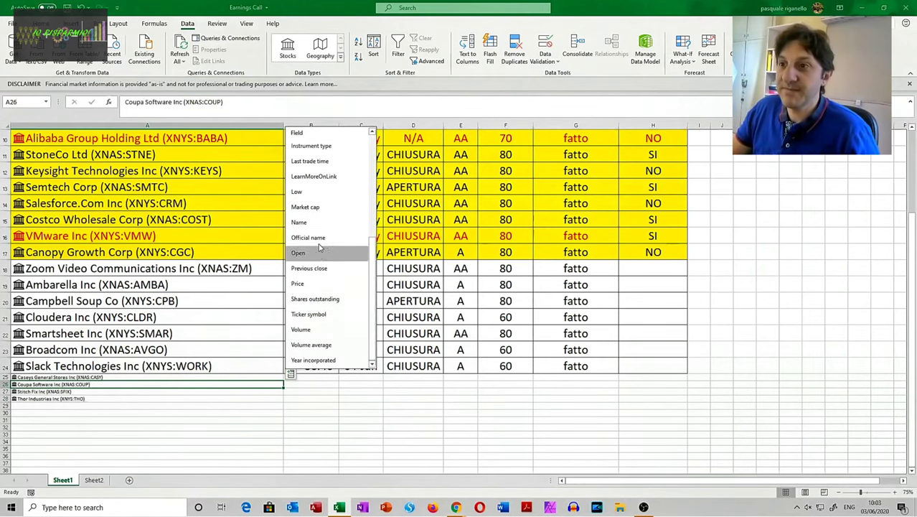
{"action": "left_click", "coordinate": [314, 284]}
Step: Insert the Price field of the Caseys General Stores stock in A25 into the adjacent cell B25
{"action": "left_click", "coordinate": [264, 378]}
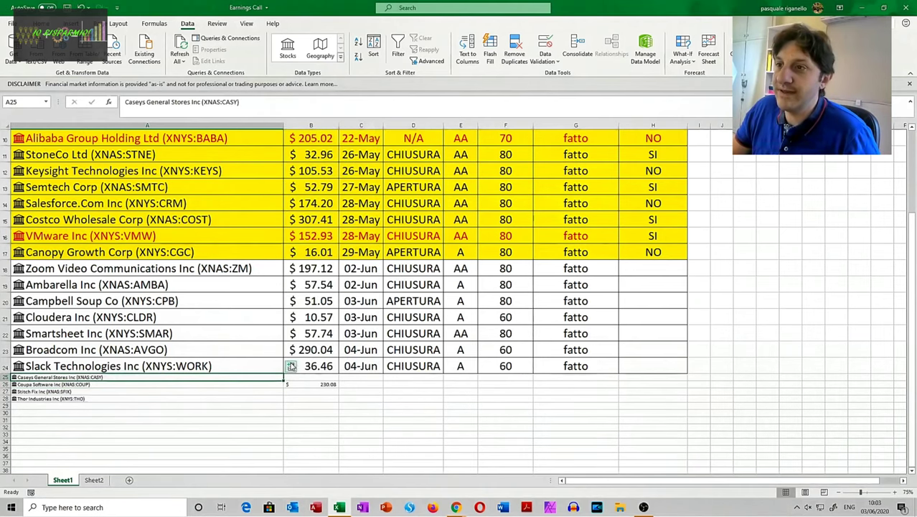
{"action": "left_click", "coordinate": [291, 367]}
{"action": "scroll", "coordinate": [316, 335], "scroll_direction": "down", "scroll_amount": 1}
{"action": "left_click", "coordinate": [314, 319]}
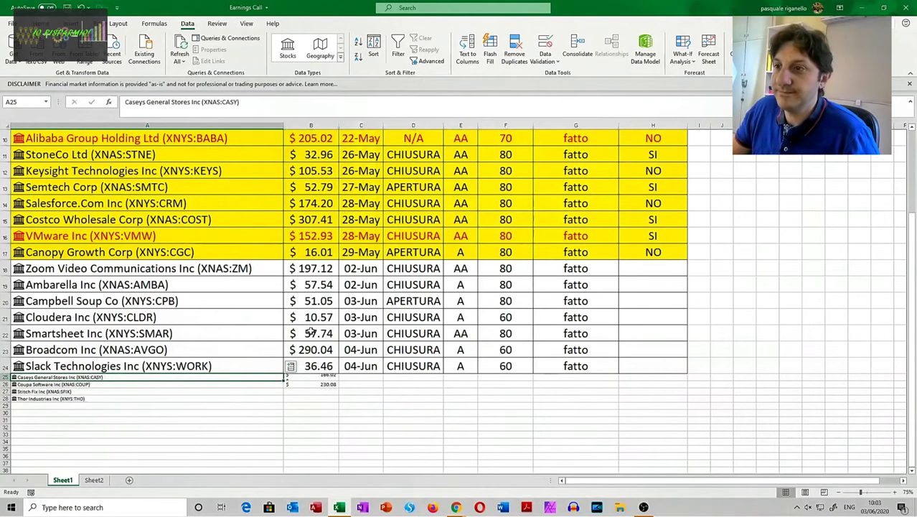
Step: Insert the Price field of the Stitch Fix stock in A27 into the adjacent cell B27
{"action": "left_click", "coordinate": [286, 391]}
{"action": "left_click", "coordinate": [291, 381]}
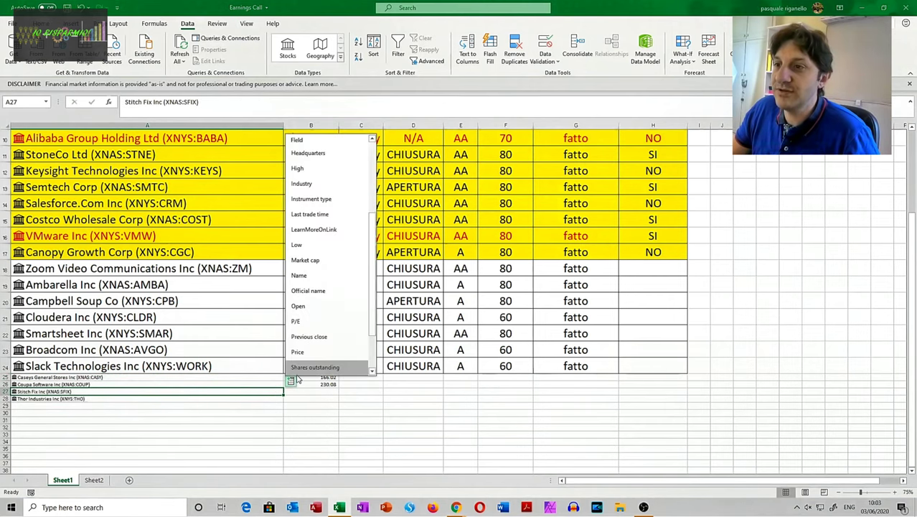
{"action": "left_click", "coordinate": [314, 351]}
Step: Insert the Price field of the Thor Industries stock in A28 into the adjacent cell B28
{"action": "left_click", "coordinate": [274, 397]}
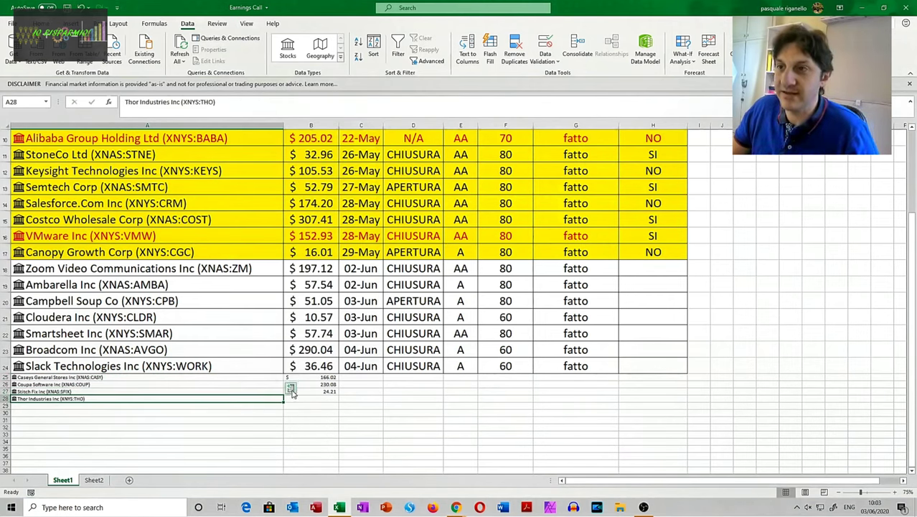
{"action": "left_click", "coordinate": [290, 390]}
{"action": "scroll", "coordinate": [307, 361], "scroll_direction": "down", "scroll_amount": 3}
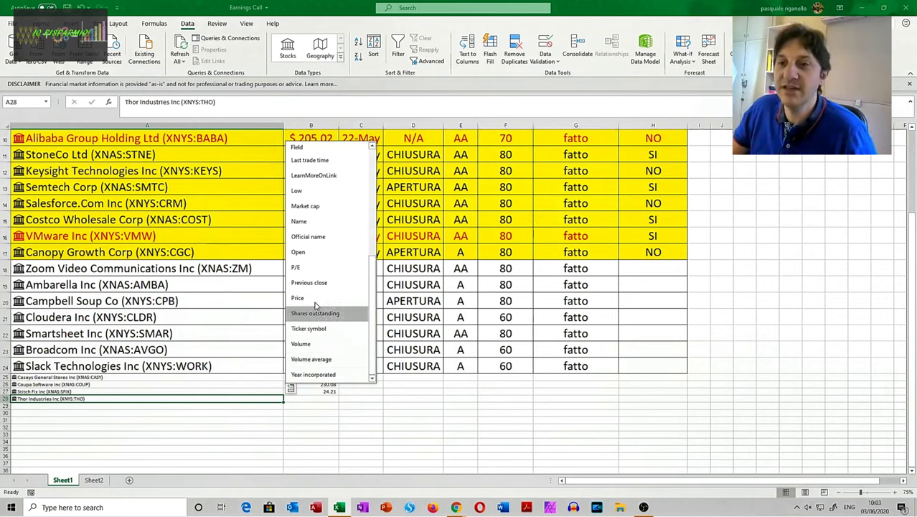
{"action": "left_click", "coordinate": [312, 296]}
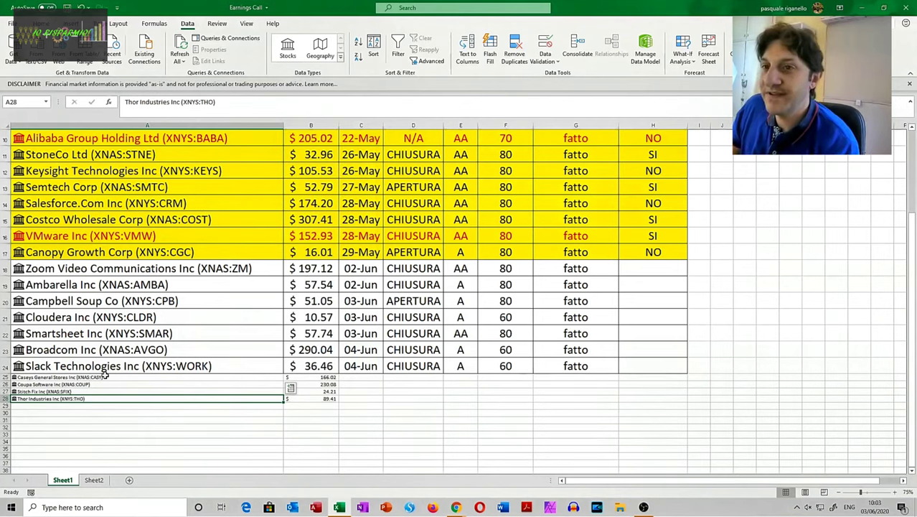
Step: Format the new rows A25:H28 like the table above, with font size 26 and cell borders
{"action": "left_click_drag", "start_coordinate": [94, 379], "coordinate": [629, 398]}
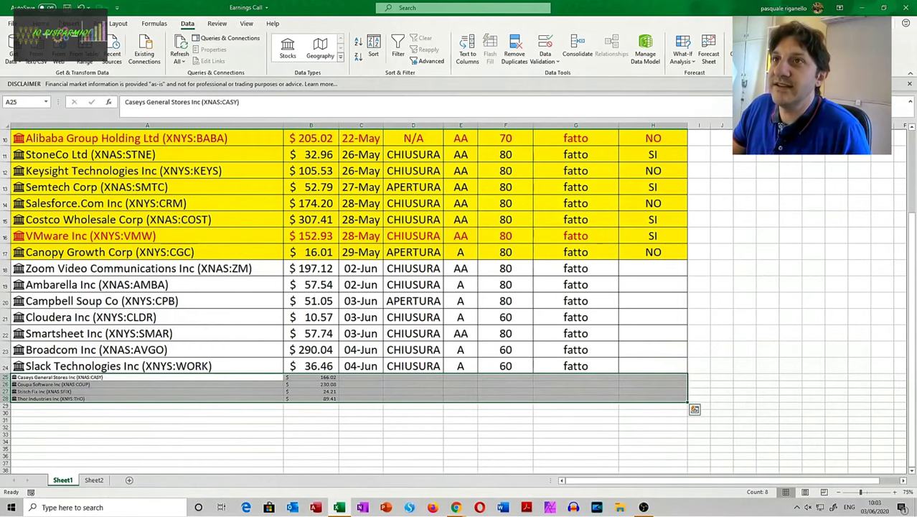
{"action": "left_click", "coordinate": [41, 23]}
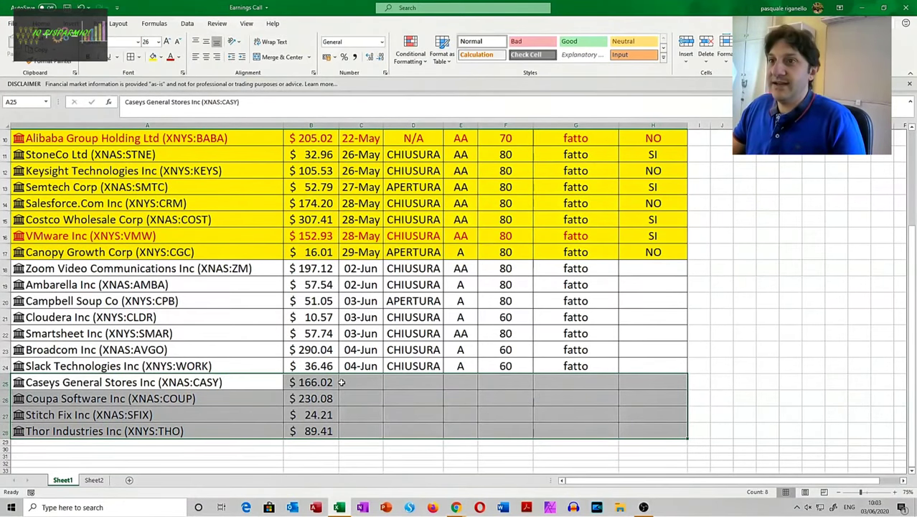
Step: Check the report date on the June 8 earnings page and enter 08/06 as the date in C25
{"action": "left_click", "coordinate": [342, 382]}
{"action": "key", "text": "alt+Tab"}
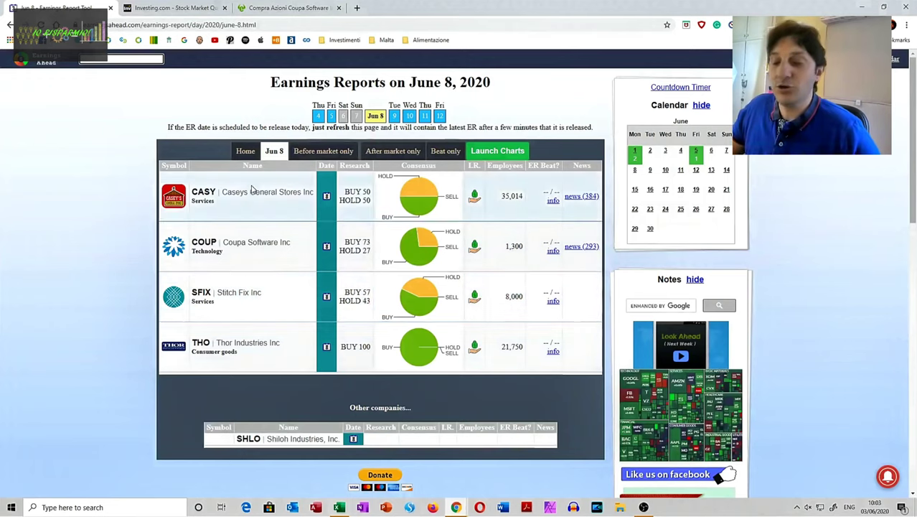
{"action": "key", "text": "alt+Tab"}
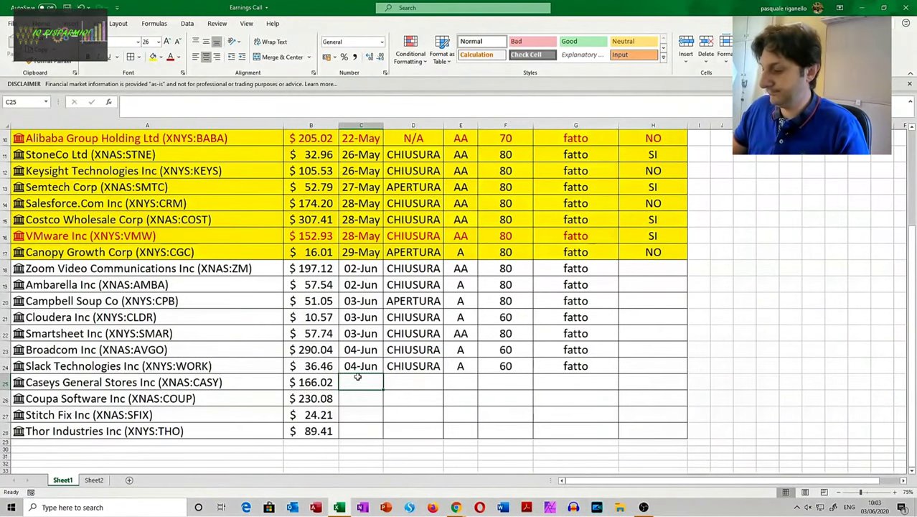
{"action": "type", "text": "08"}
{"action": "type", "text": "/6"}
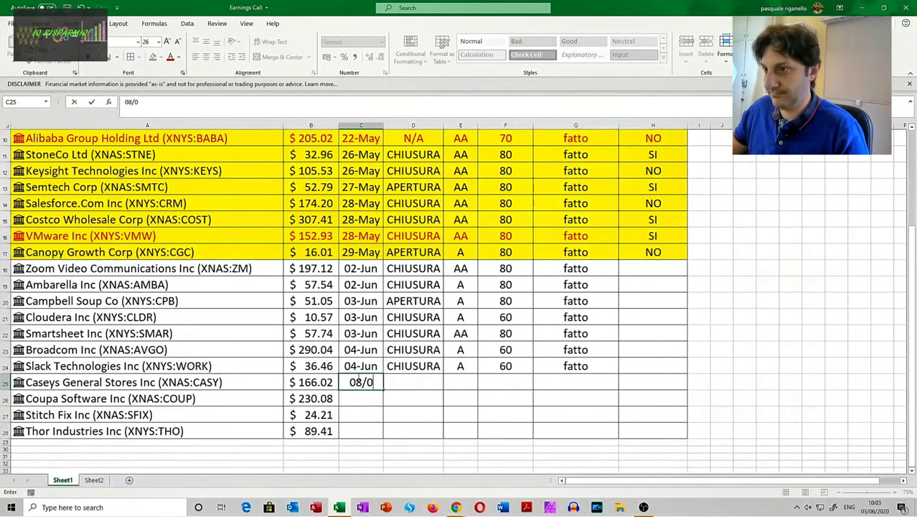
{"action": "key", "text": "Return"}
Step: Copy the date from C25 into C26, C27 and C28 for the other three companies
{"action": "left_click", "coordinate": [359, 380]}
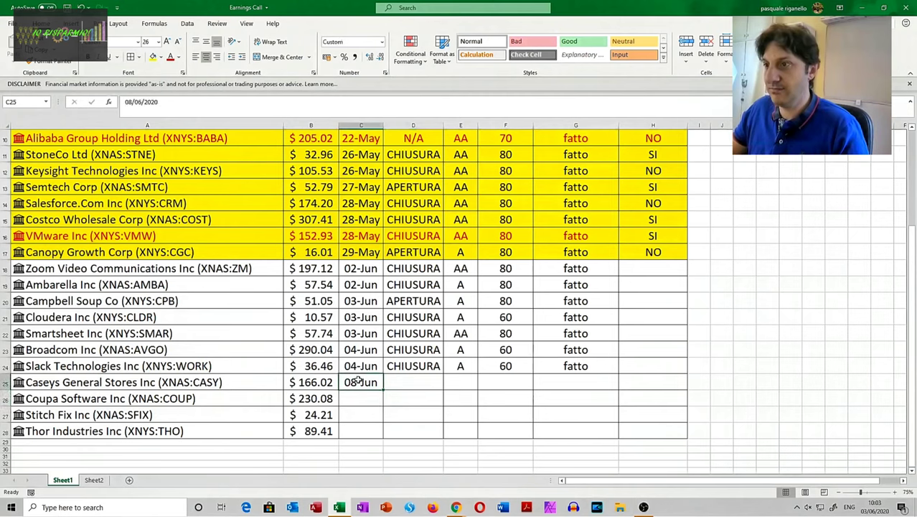
{"action": "key", "text": "ctrl+c"}
{"action": "left_click", "coordinate": [359, 398]}
{"action": "key", "text": "ctrl+v"}
{"action": "left_click", "coordinate": [361, 415]}
{"action": "key", "text": "ctrl+v"}
{"action": "left_click", "coordinate": [366, 429]}
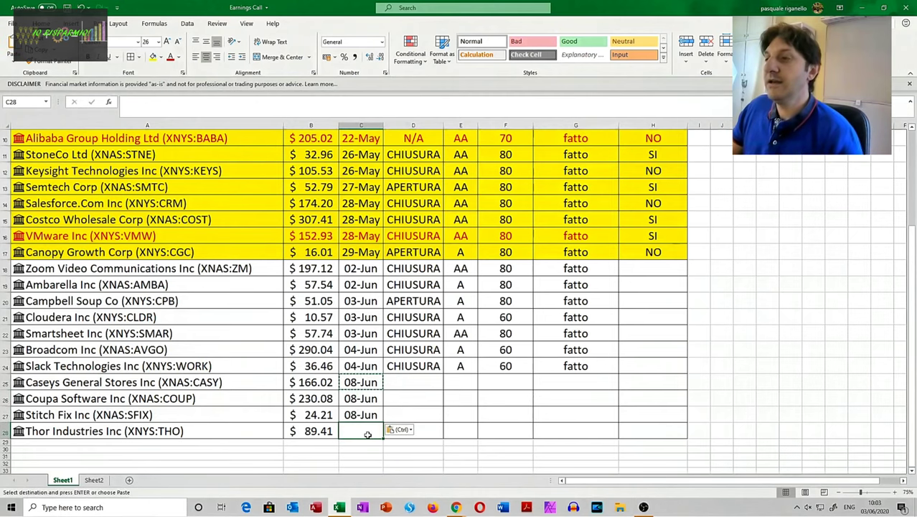
{"action": "key", "text": "ctrl+v"}
Step: Select cell D28 for Thor Industries' release timing and switch to the June 8 earnings page in Chrome
{"action": "left_click", "coordinate": [389, 431]}
{"action": "type", "text": "'"}
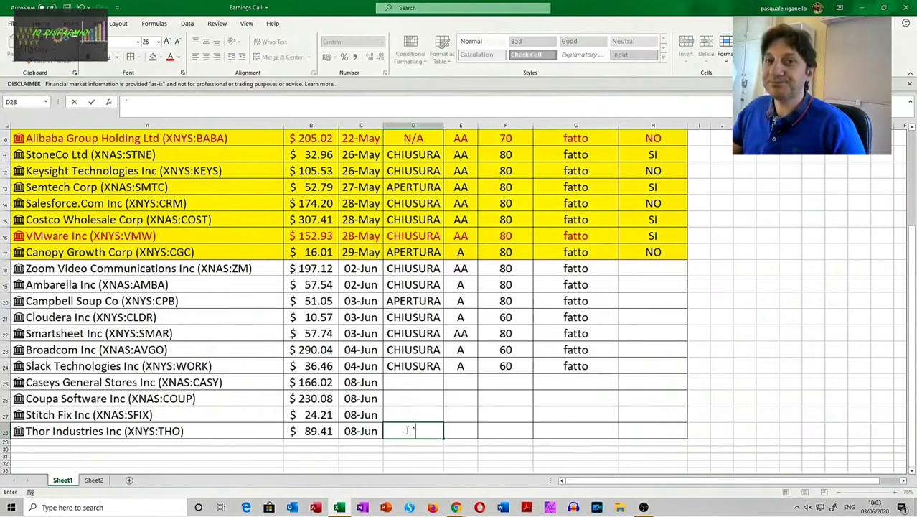
{"action": "key", "text": "Tab"}
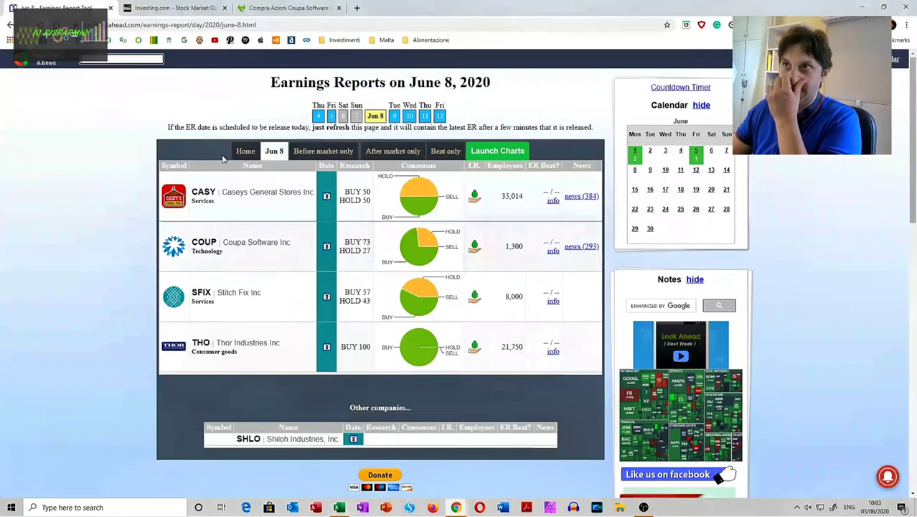
{"action": "key", "text": "alt+Tab"}
Step: Open the google.com home page in a new browser tab
{"action": "left_click", "coordinate": [357, 9]}
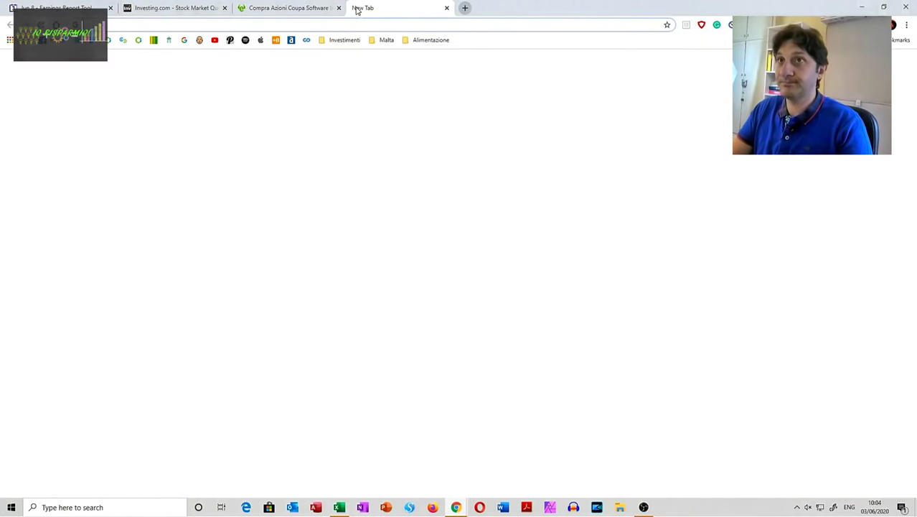
{"action": "type", "text": "google.com/finance"}
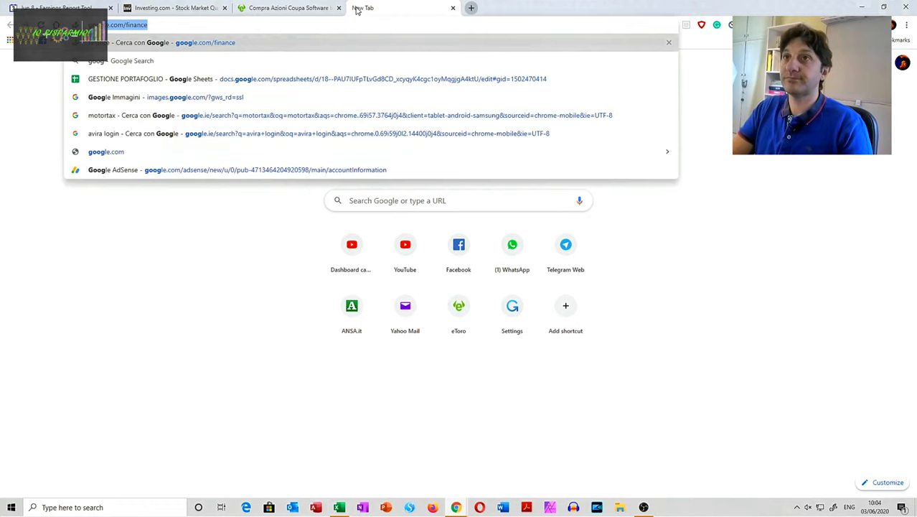
{"action": "key", "text": "Right"}
{"action": "key", "text": "BackSpace"}
{"action": "key", "text": "BackSpace"}
{"action": "key", "text": "BackSpace"}
{"action": "key", "text": "BackSpace"}
{"action": "key", "text": "BackSpace"}
{"action": "key", "text": "BackSpace"}
{"action": "key", "text": "BackSpace"}
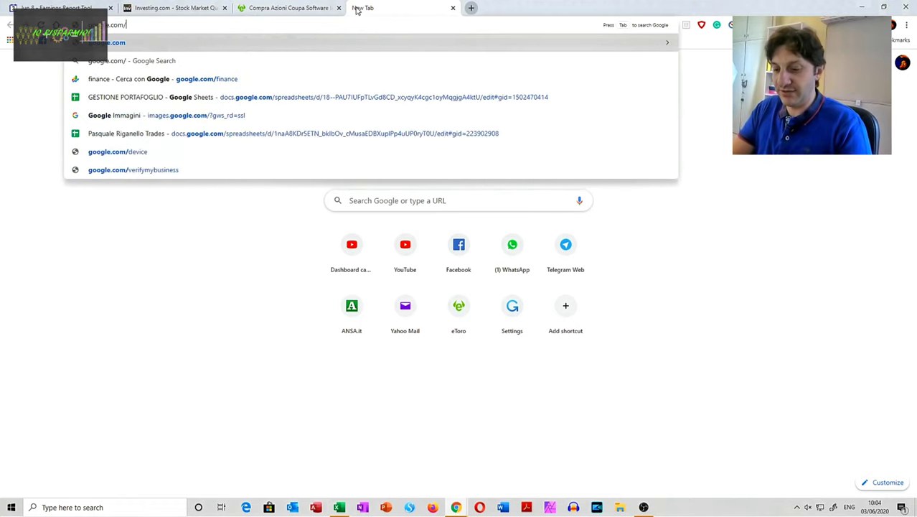
{"action": "key", "text": "Return"}
Step: Search Google for "thor industries earnings date"
{"action": "type", "text": "to"}
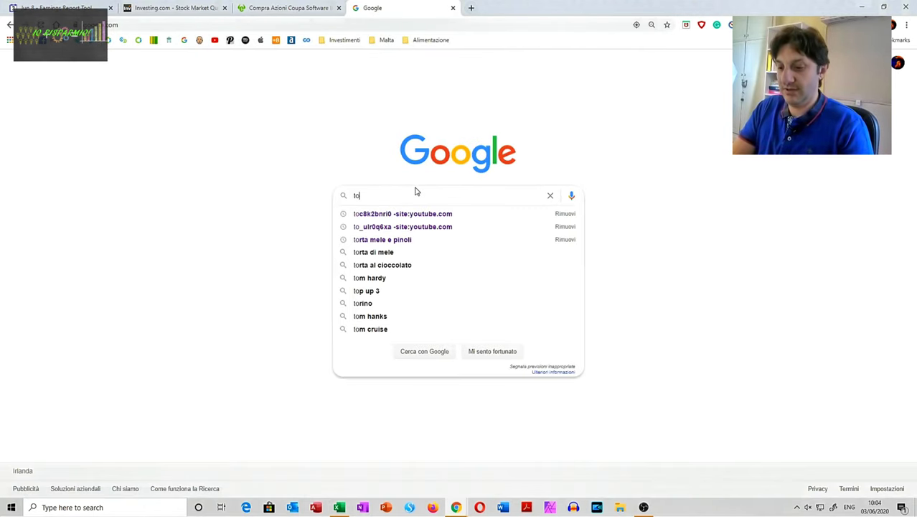
{"action": "key", "text": "BackSpace"}
{"action": "type", "text": "hor ind"}
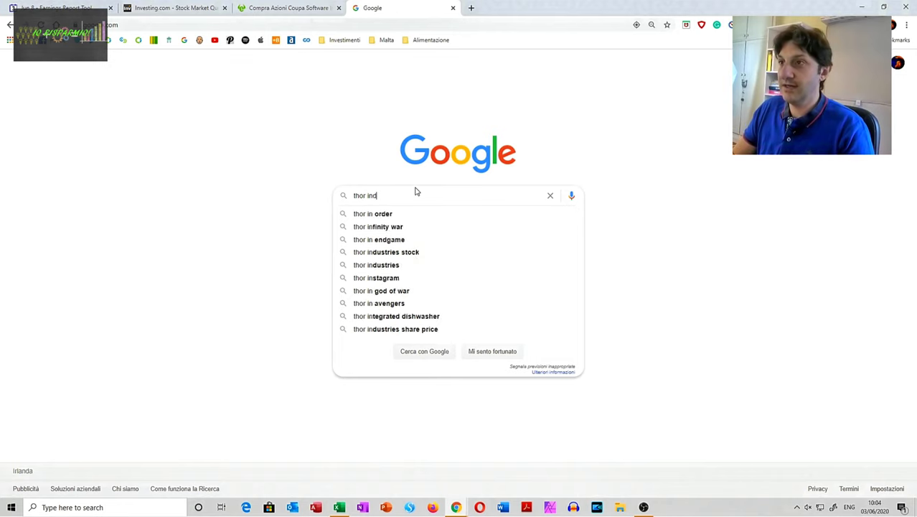
{"action": "type", "text": "u"}
{"action": "key", "text": "Down"}
{"action": "key", "text": "Down"}
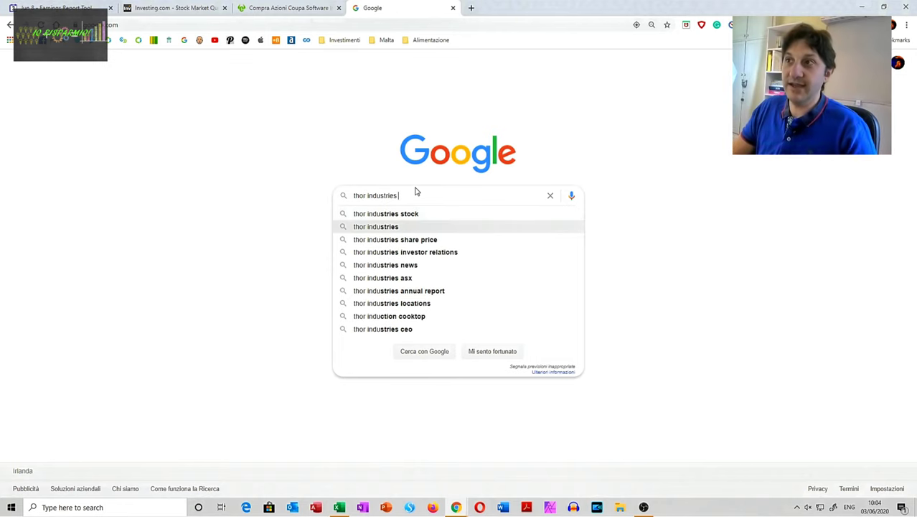
{"action": "type", "text": "earni"}
{"action": "key", "text": "Down"}
{"action": "key", "text": "Return"}
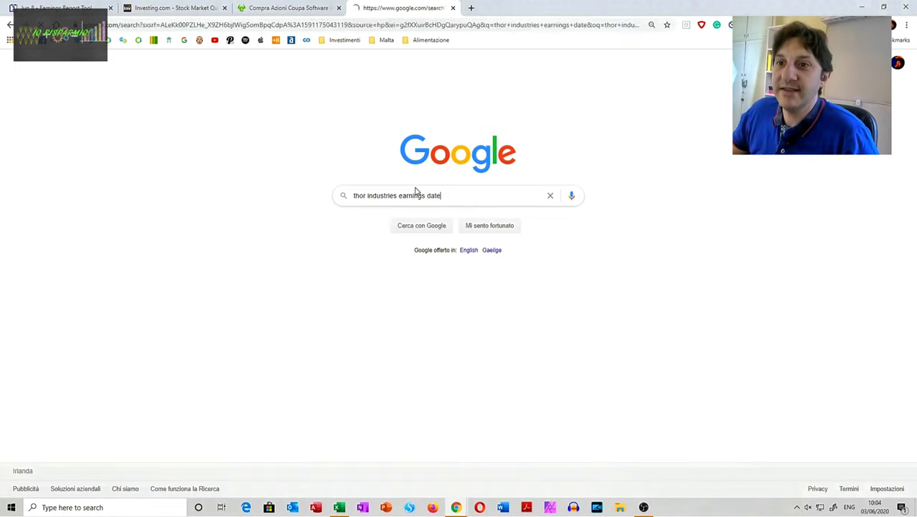
Step: Open Thor Industries' investor site and read the release timing in its fiscal 2020 third quarter earnings date press release
{"action": "scroll", "coordinate": [201, 214], "scroll_direction": "down", "scroll_amount": 3}
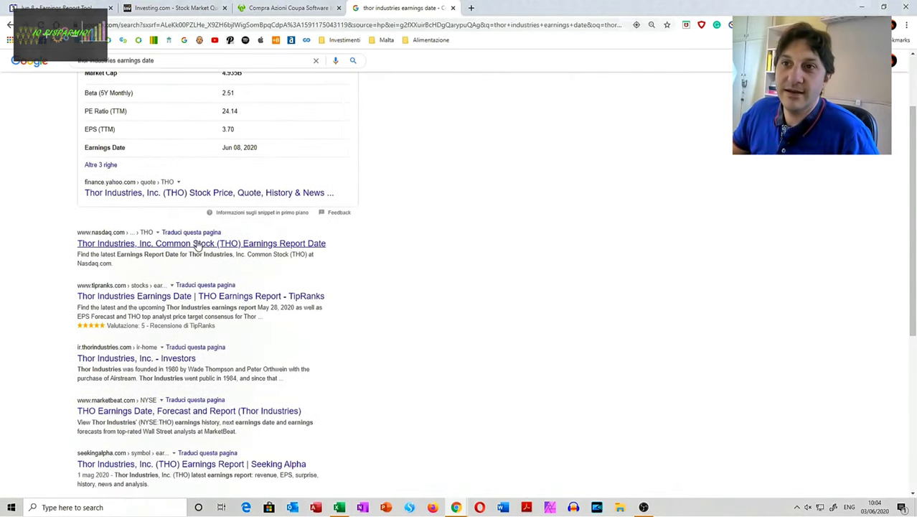
{"action": "scroll", "coordinate": [225, 294], "scroll_direction": "down", "scroll_amount": 1}
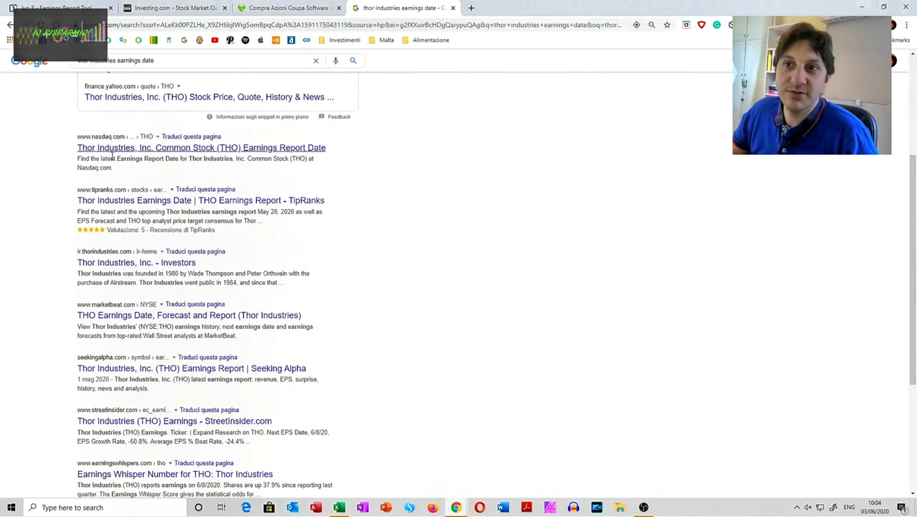
{"action": "left_click", "coordinate": [136, 265]}
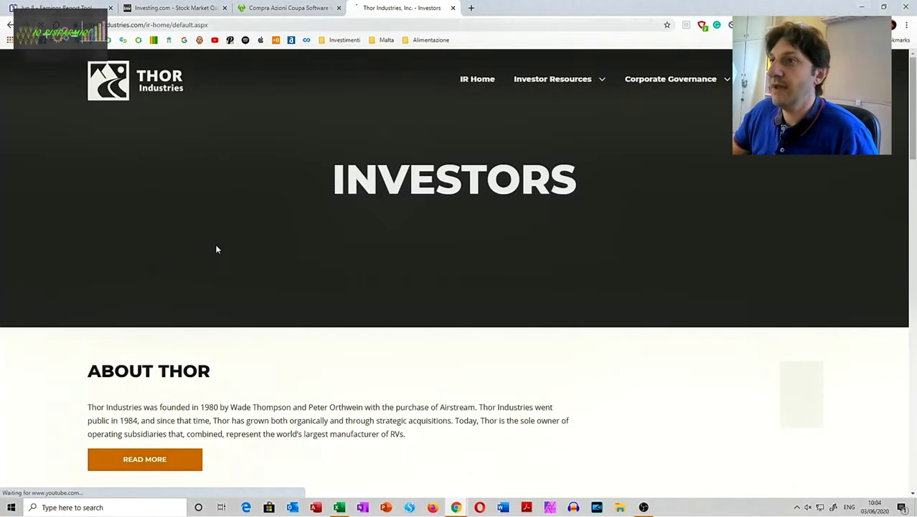
{"action": "scroll", "coordinate": [215, 243], "scroll_direction": "down", "scroll_amount": 3}
{"action": "scroll", "coordinate": [216, 249], "scroll_direction": "down", "scroll_amount": 3}
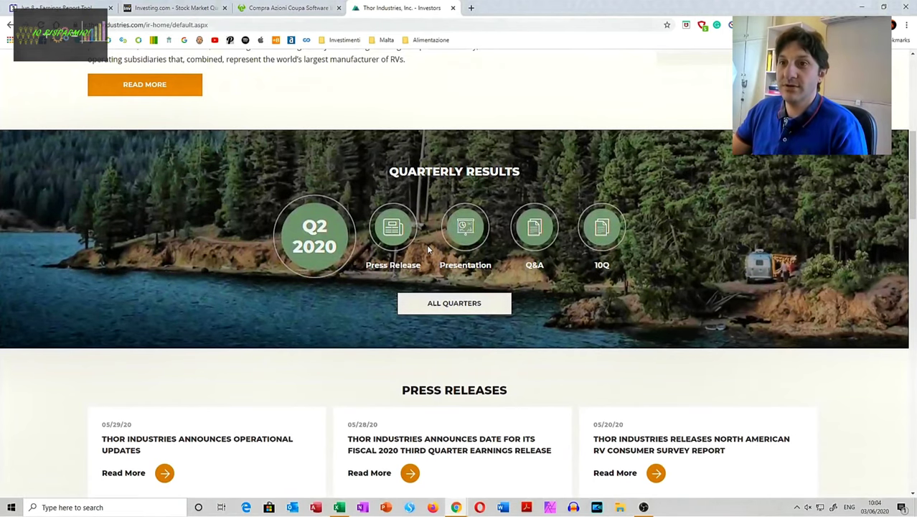
{"action": "scroll", "coordinate": [427, 248], "scroll_direction": "down", "scroll_amount": 2}
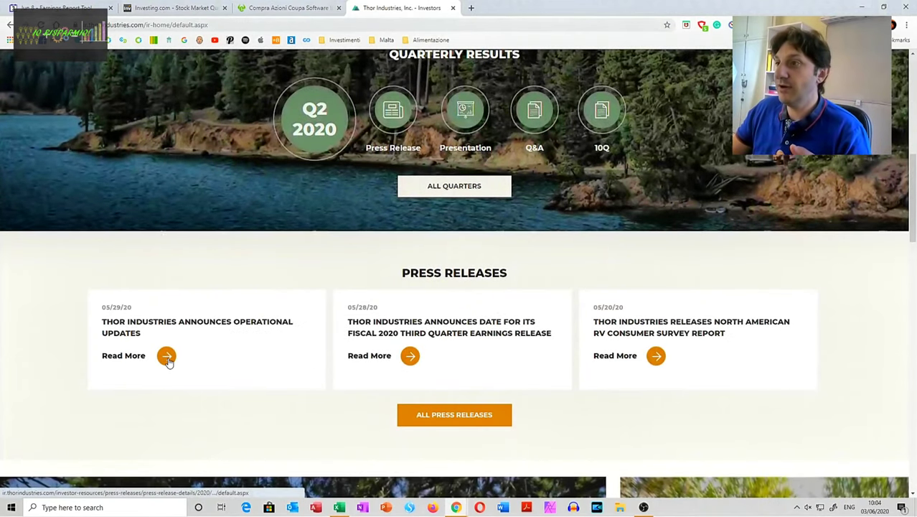
{"action": "left_click", "coordinate": [411, 355]}
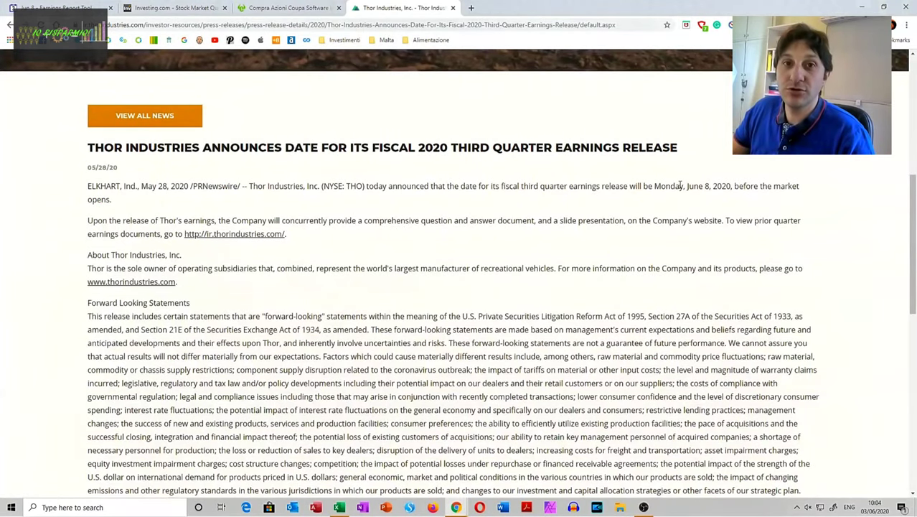
{"action": "left_click_drag", "start_coordinate": [679, 186], "coordinate": [802, 187]}
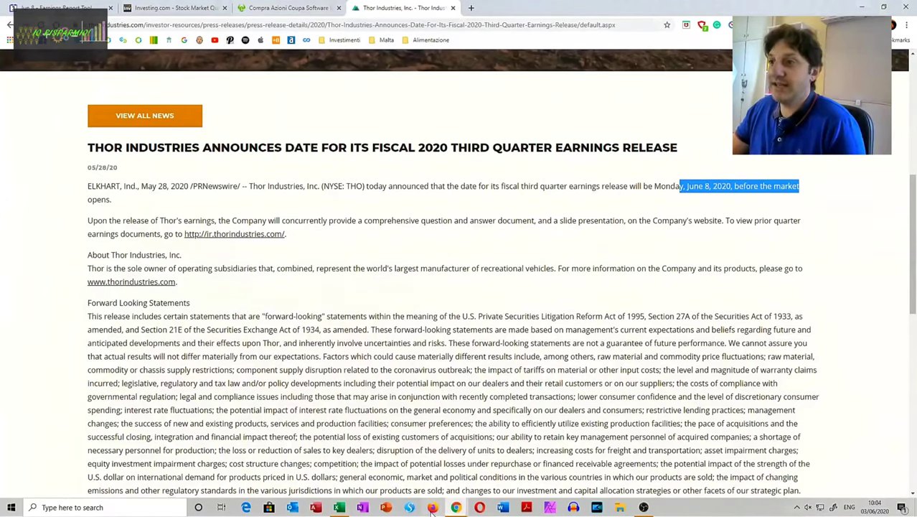
Step: Return to the Excel sheet and enter APERTURA in D28 for Thor Industries
{"action": "left_click", "coordinate": [339, 508]}
{"action": "type", "text": "aPERTURA"}
{"action": "key", "text": "Tab"}
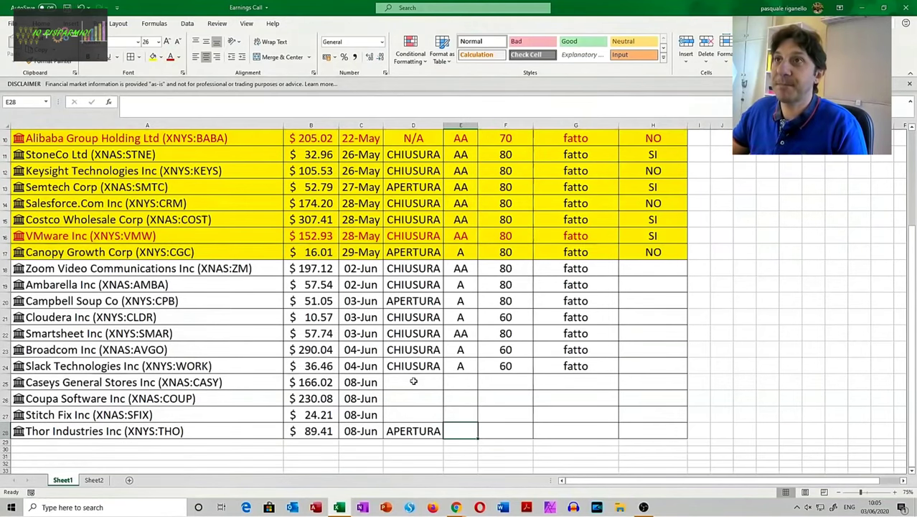
Step: Search the web for Stitch Fix stock and check the upcoming earnings call time on its investor relations page
{"action": "key", "text": "alt+Tab"}
{"action": "left_click", "coordinate": [242, 27]}
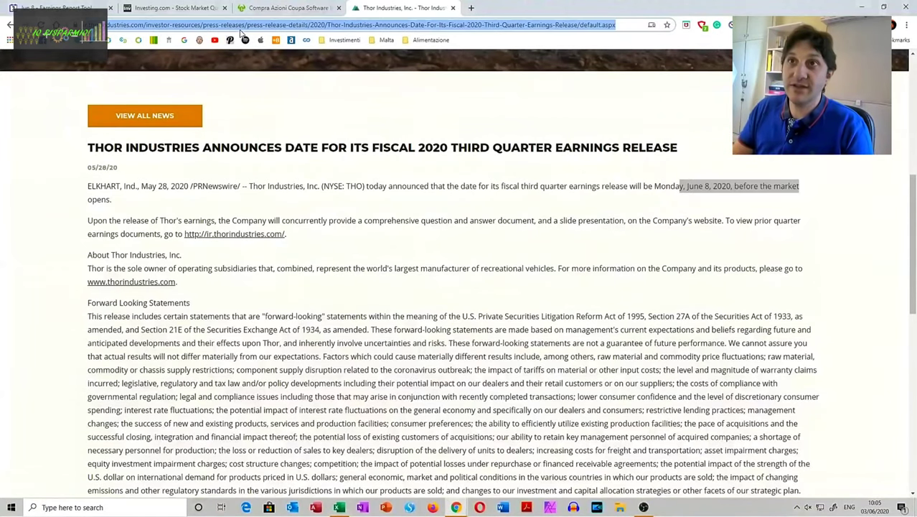
{"action": "type", "text": "stitch f"}
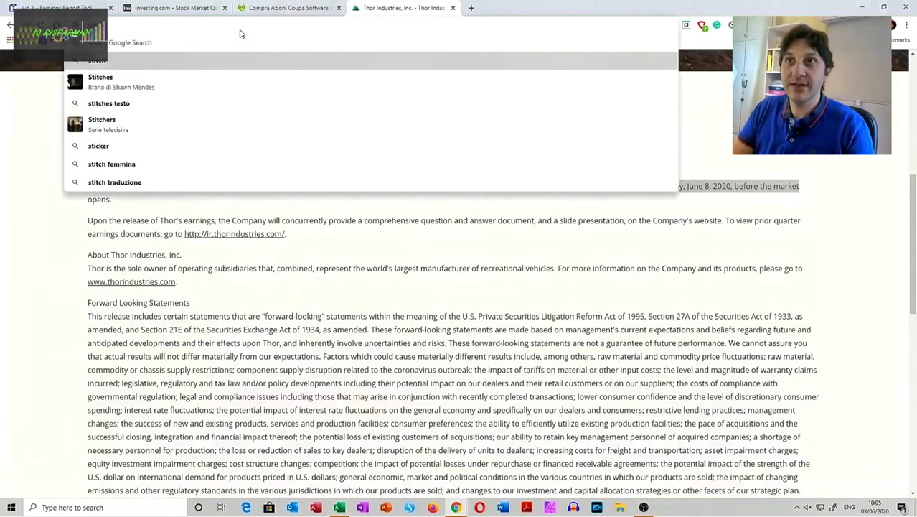
{"action": "type", "text": "ix stock"}
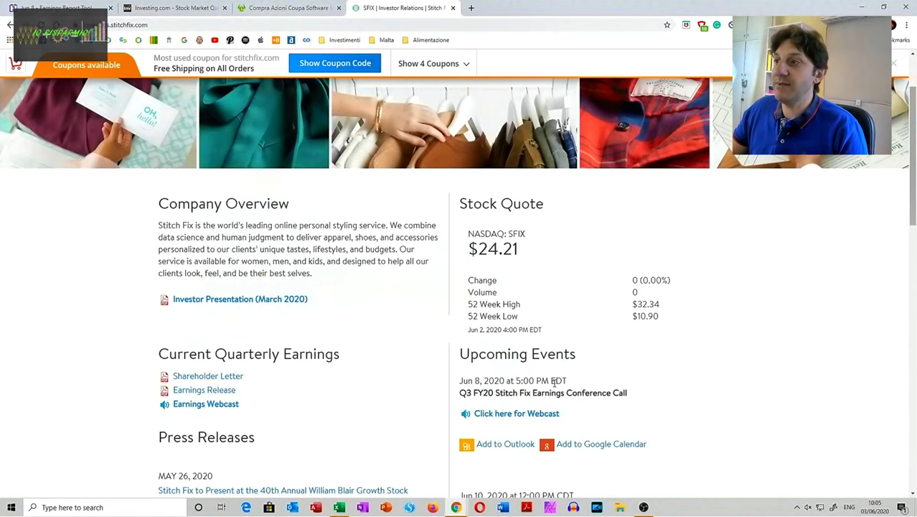
Step: Return to the Earnings Call sheet in Excel and enter CHIUSURA in D27 for Stitch Fix
{"action": "key", "text": "alt+Tab"}
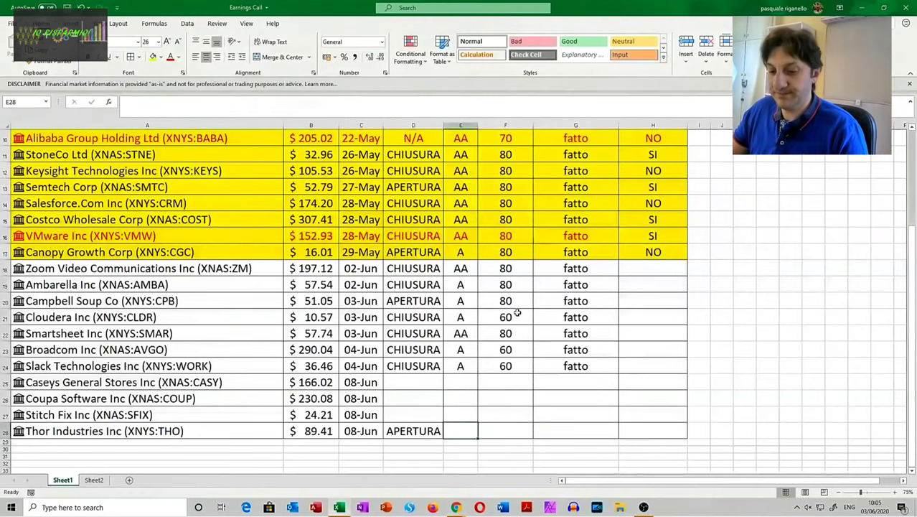
{"action": "left_click", "coordinate": [425, 411]}
{"action": "type", "text": "CHIUSURA"}
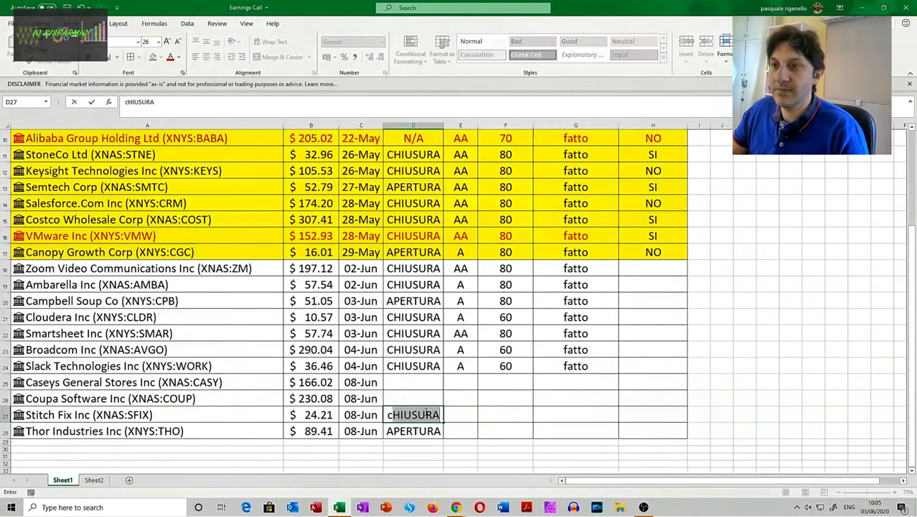
{"action": "key", "text": "Tab"}
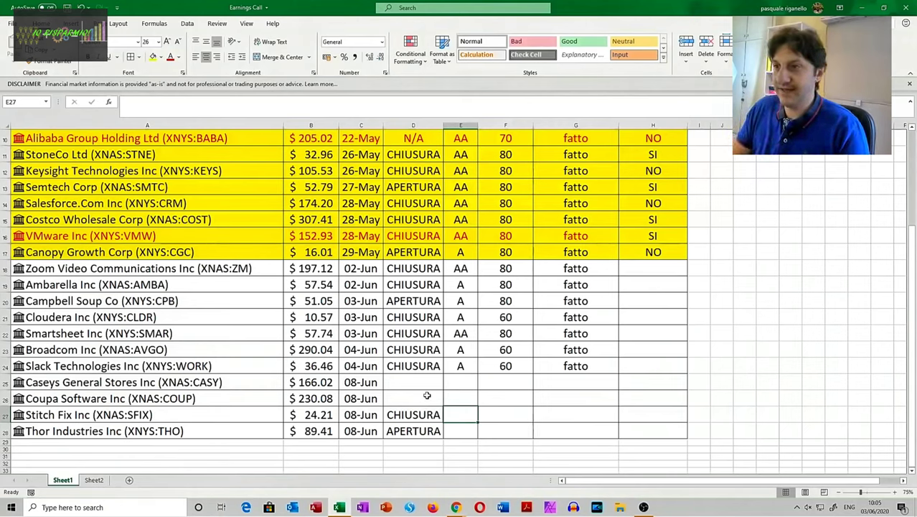
Step: Enter APERTURA as the report timing for Coupa Software in D26 and Caseys General Stores in D25
{"action": "left_click", "coordinate": [426, 399]}
{"action": "type", "text": "APERTURA"}
{"action": "left_click", "coordinate": [429, 385]}
{"action": "type", "text": "APERTURA"}
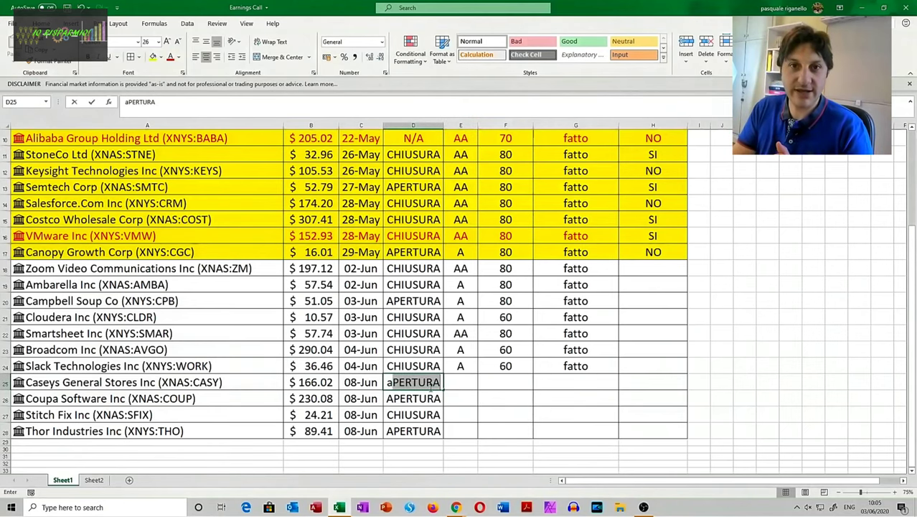
{"action": "key", "text": "Tab"}
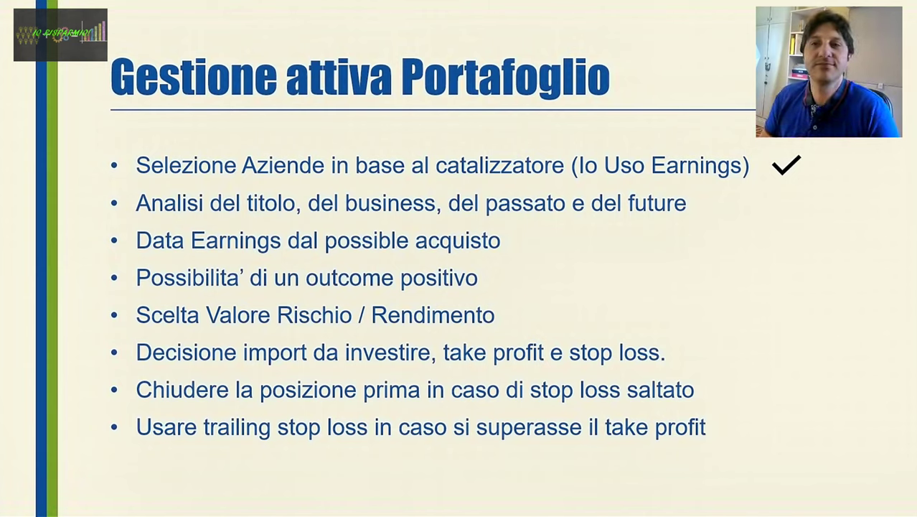
{"action": "key", "text": "Right"}
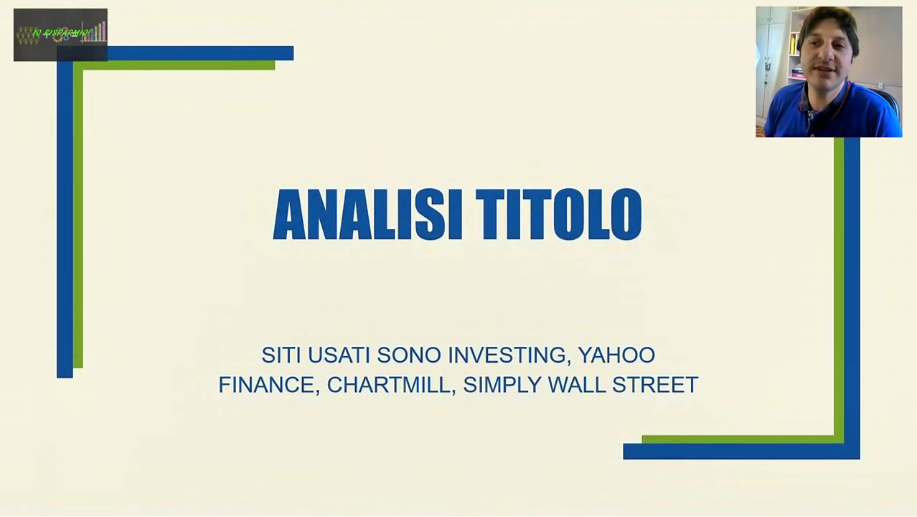
Step: Switch to Investing.com in the browser, search for "thor" and open the Thor Industries company profile
{"action": "key", "text": "alt+Tab"}
{"action": "key", "text": "ctrl+shift+Tab"}
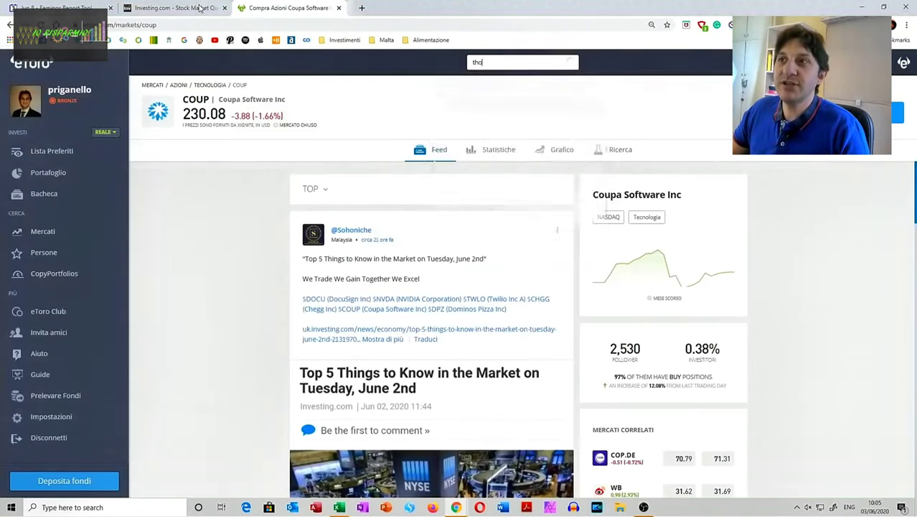
{"action": "key", "text": "ctrl+shift+Tab"}
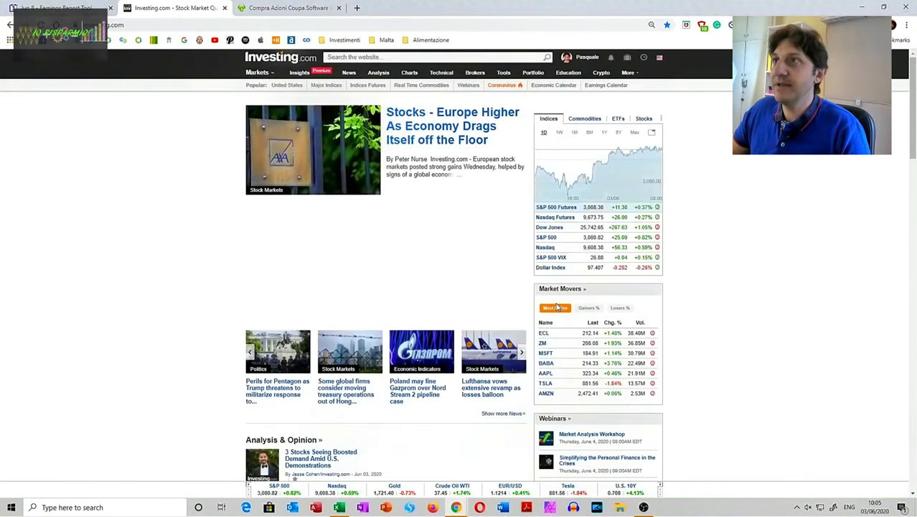
{"action": "left_click", "coordinate": [395, 57]}
{"action": "type", "text": "thor"}
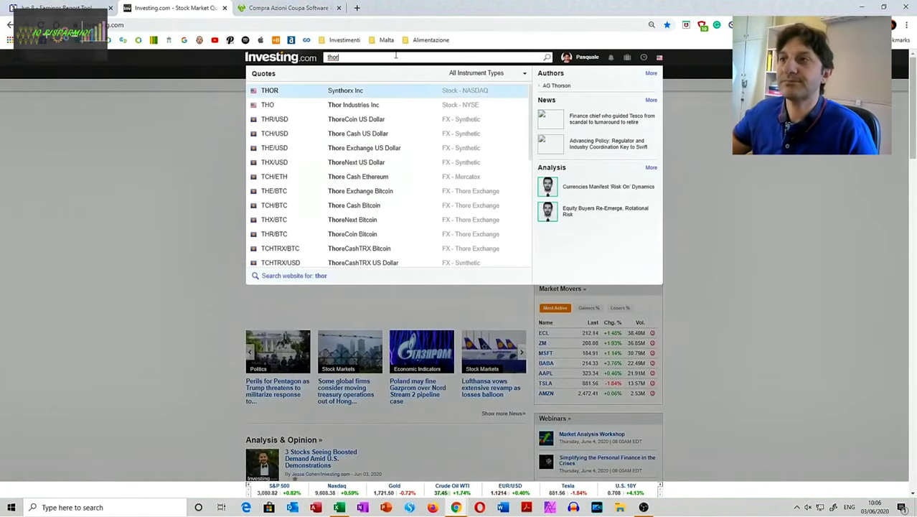
{"action": "key", "text": "Down"}
{"action": "key", "text": "Return"}
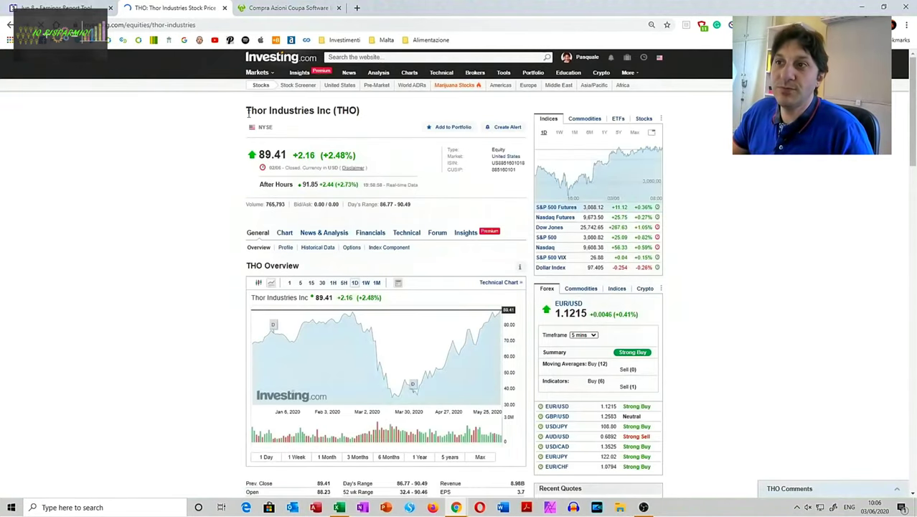
{"action": "left_click", "coordinate": [285, 249]}
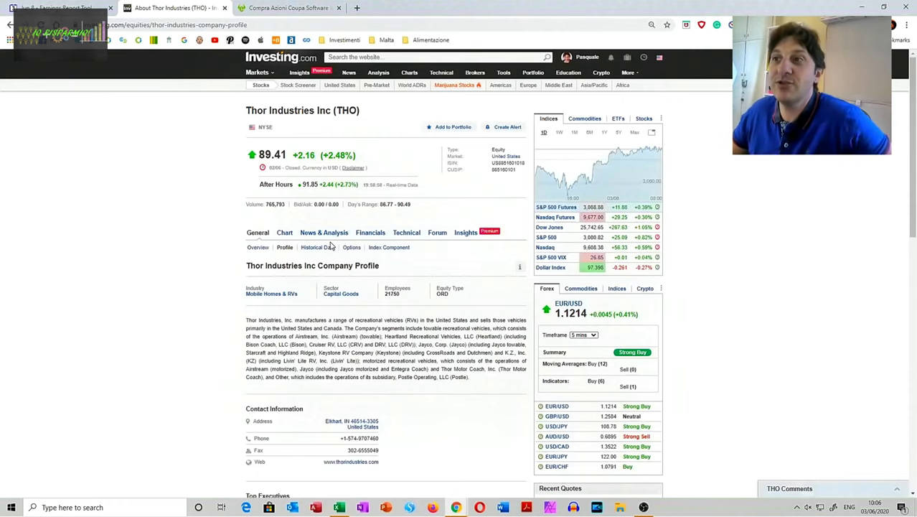
Step: Open the Thor Industries news article "Why Thor Industries Stock Just Landed an 11.5% Gain", read its "So what" section and return to the news list
{"action": "mouse_move", "coordinate": [313, 233]}
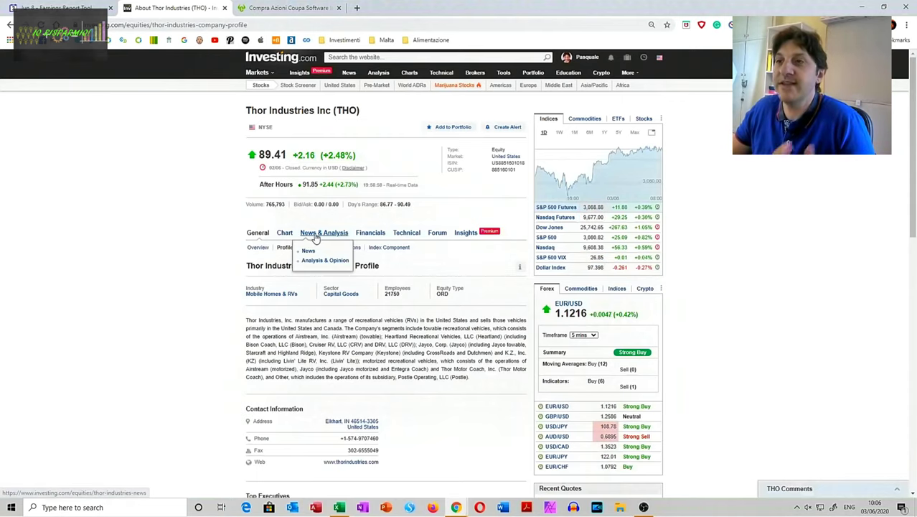
{"action": "left_click", "coordinate": [309, 251]}
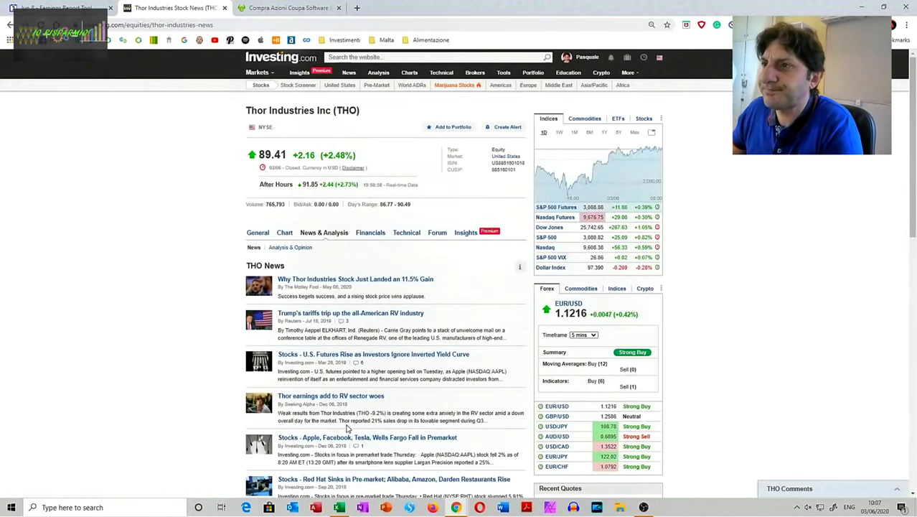
{"action": "left_click", "coordinate": [348, 279]}
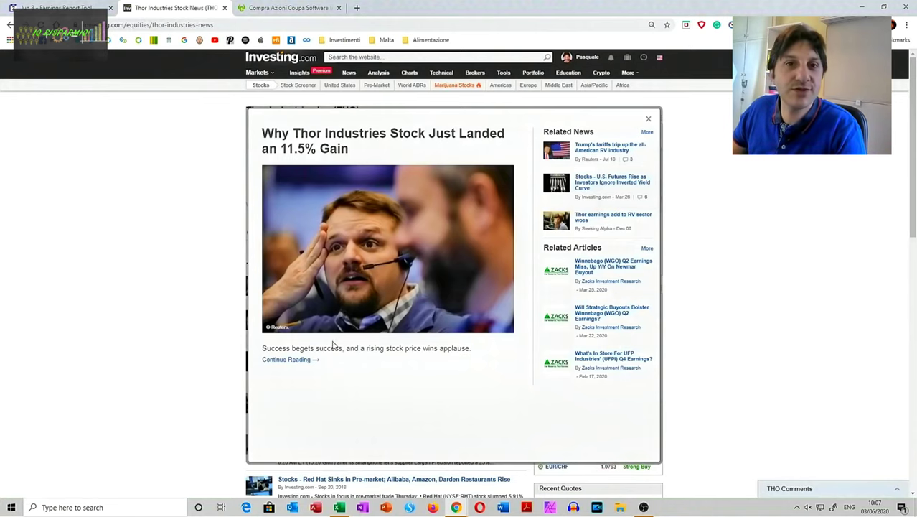
{"action": "left_click", "coordinate": [304, 361]}
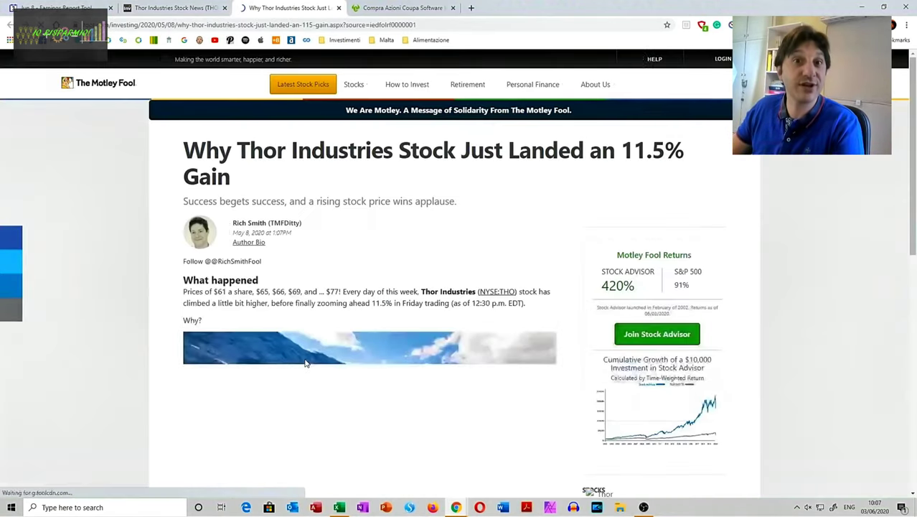
{"action": "scroll", "coordinate": [287, 308], "scroll_direction": "down", "scroll_amount": 5}
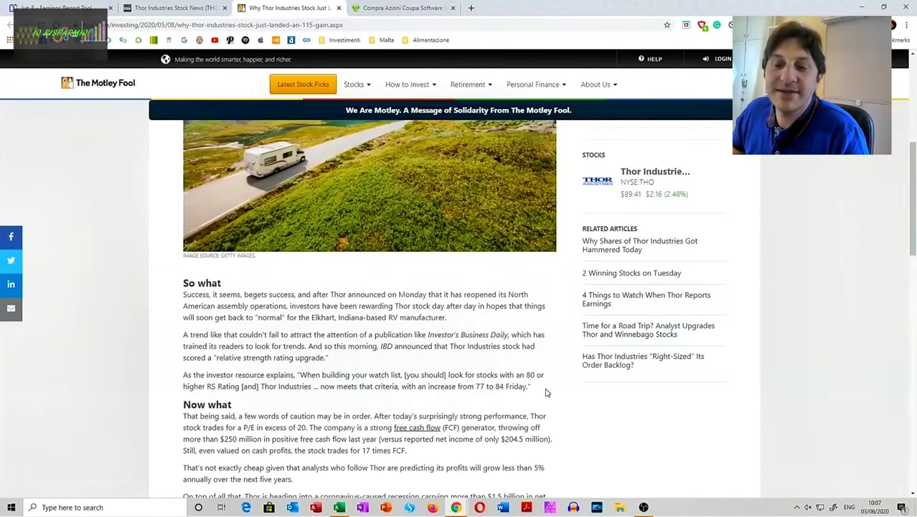
{"action": "left_click_drag", "start_coordinate": [546, 393], "coordinate": [183, 290]}
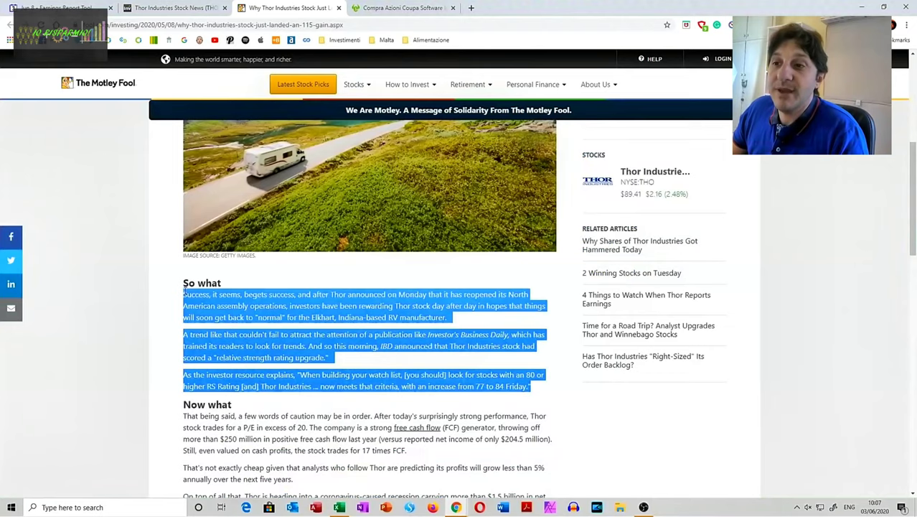
{"action": "left_click", "coordinate": [150, 6]}
{"action": "left_click", "coordinate": [649, 119]}
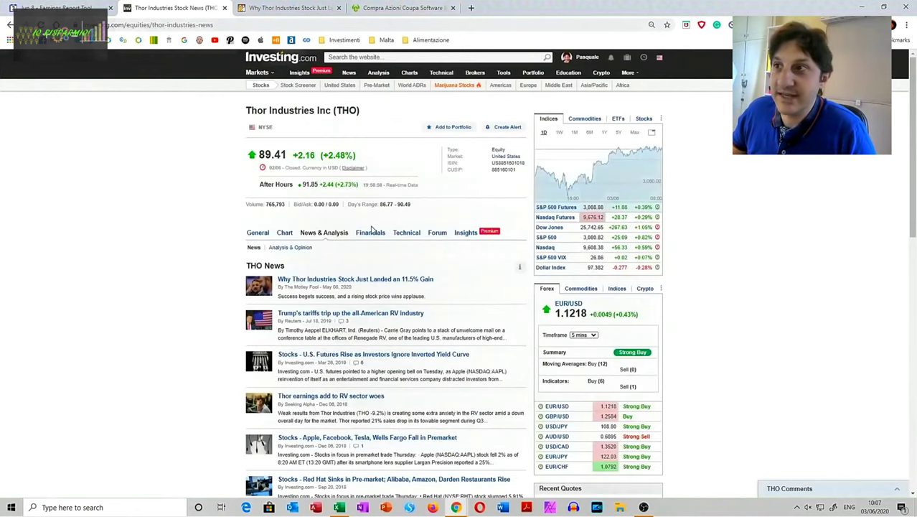
Step: Open Thor Industries' financial summary and review its quarterly income statement and balance sheet
{"action": "mouse_move", "coordinate": [370, 234]}
{"action": "left_click", "coordinate": [373, 252]}
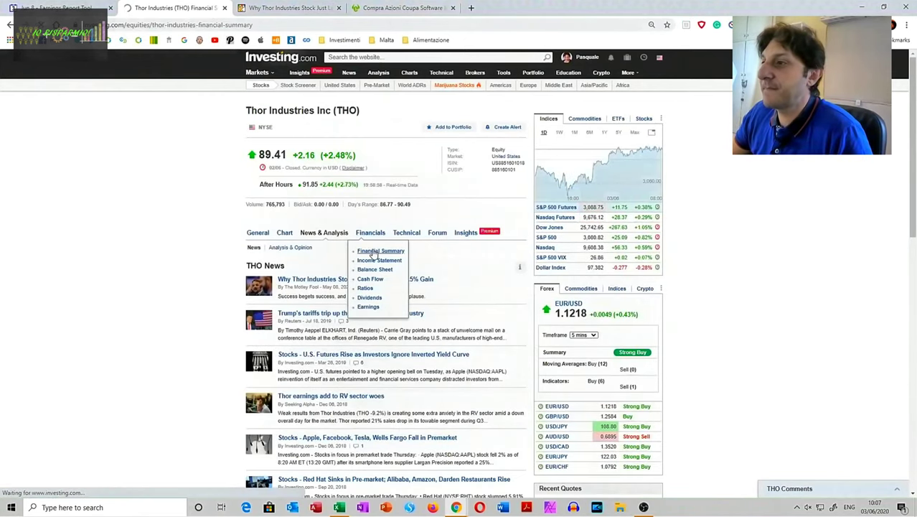
{"action": "scroll", "coordinate": [388, 238], "scroll_direction": "down", "scroll_amount": 2}
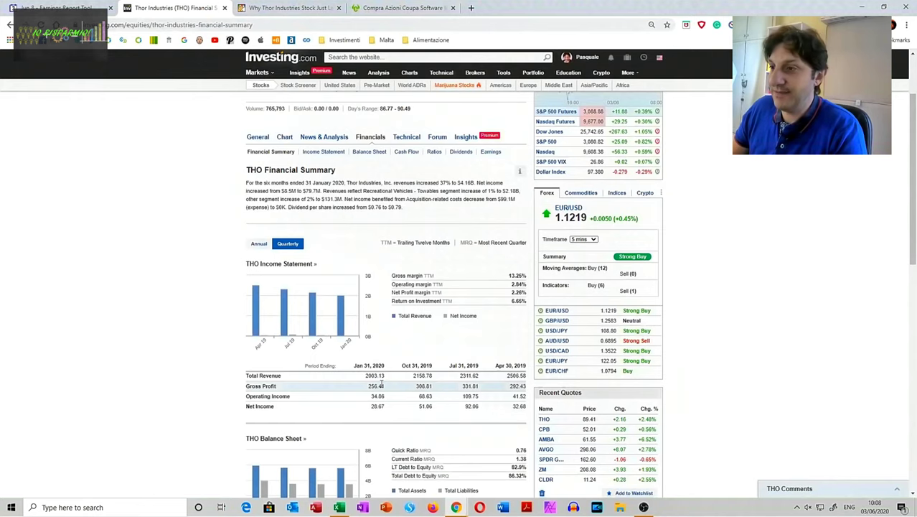
{"action": "scroll", "coordinate": [380, 385], "scroll_direction": "down", "scroll_amount": 2}
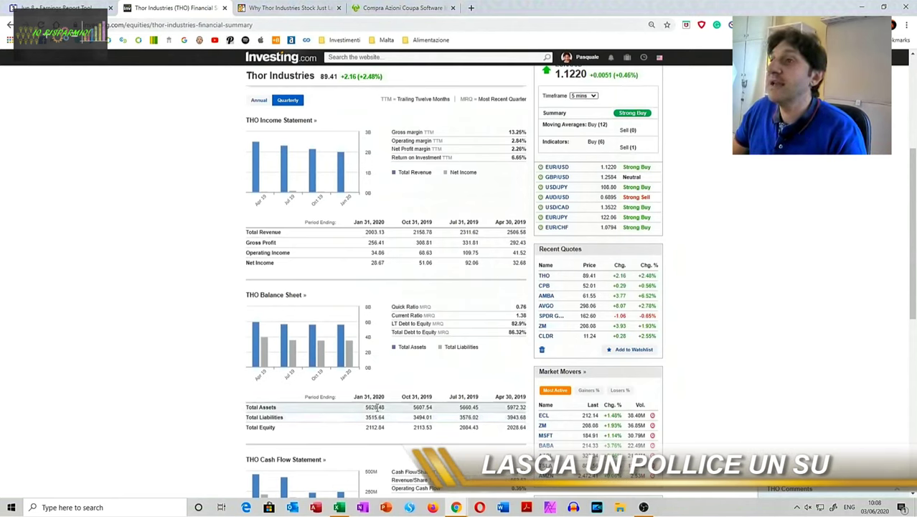
{"action": "scroll", "coordinate": [374, 407], "scroll_direction": "up", "scroll_amount": 5}
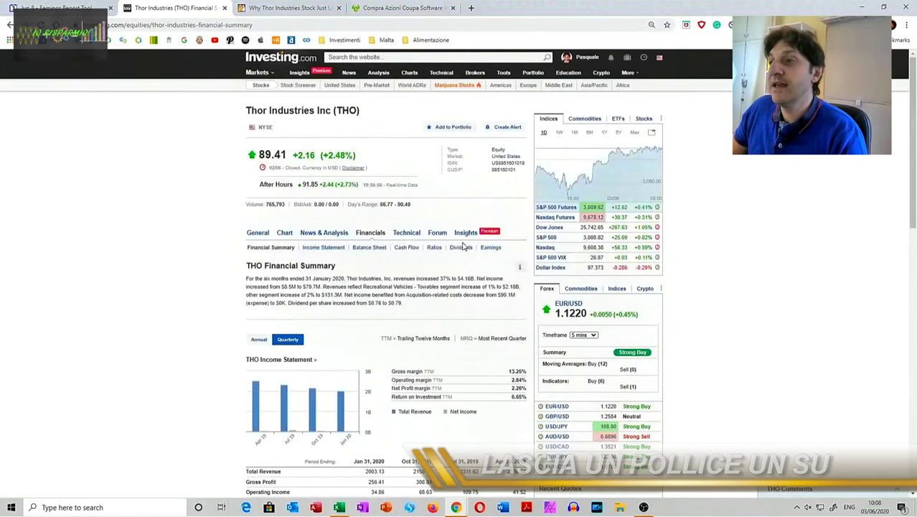
Step: Open Thor Industries' earnings history and expand the table to compare older EPS and revenue results with forecasts
{"action": "left_click", "coordinate": [485, 248]}
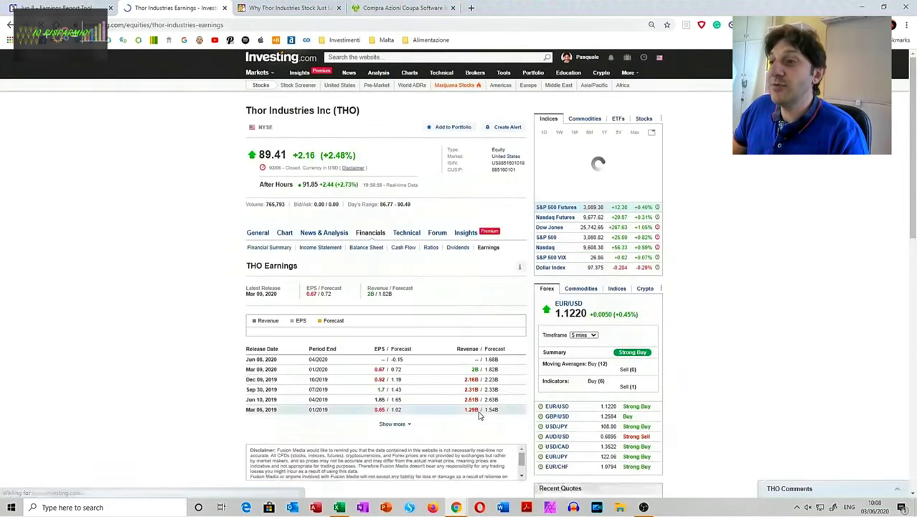
{"action": "scroll", "coordinate": [441, 415], "scroll_direction": "down", "scroll_amount": 3}
{"action": "left_click", "coordinate": [391, 407]}
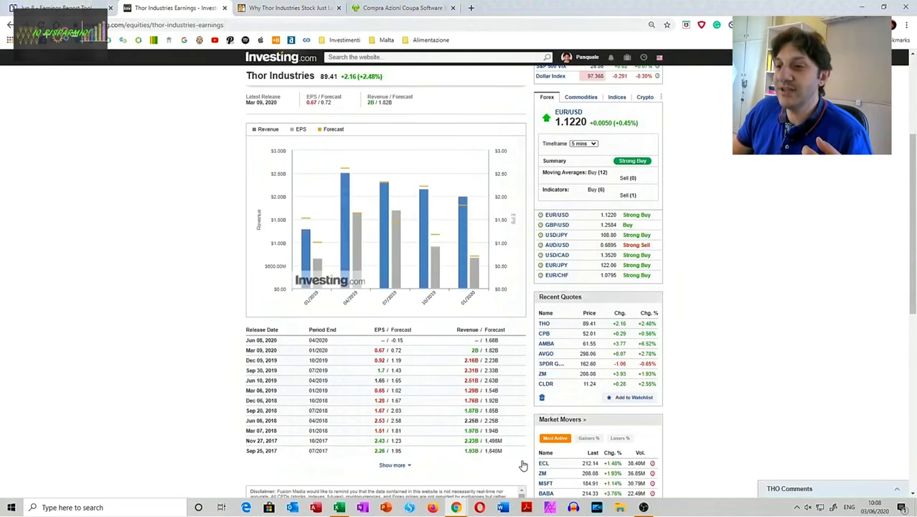
Step: Return to the Excel sheet and delete row 28 containing Thor Industries
{"action": "left_click", "coordinate": [345, 510]}
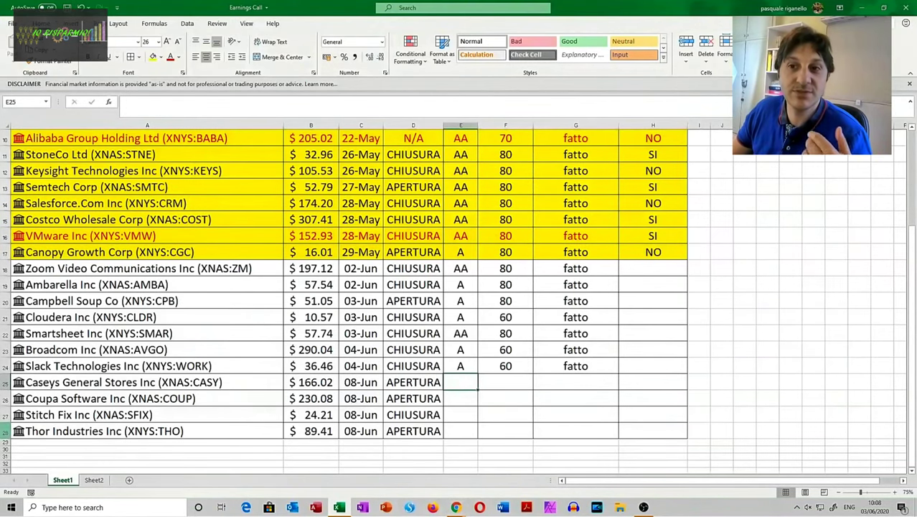
{"action": "left_click", "coordinate": [5, 431]}
{"action": "right_click", "coordinate": [6, 431]}
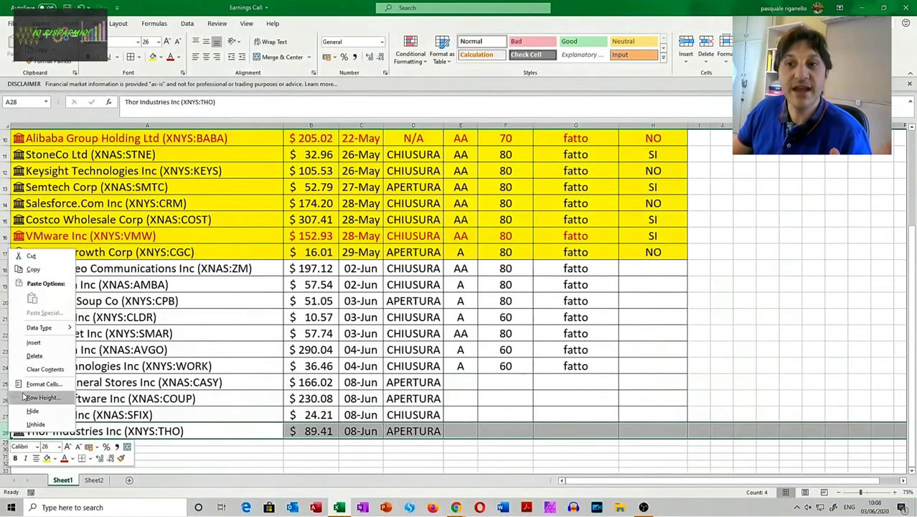
{"action": "left_click", "coordinate": [33, 356]}
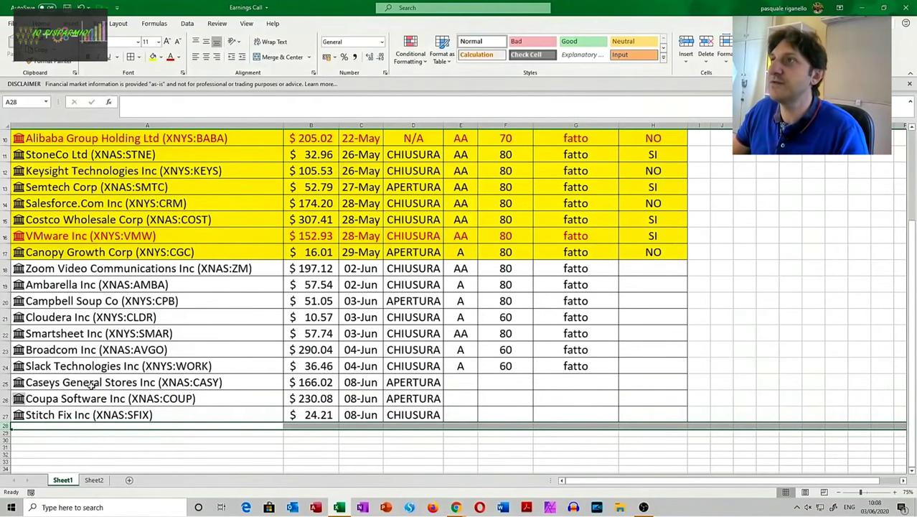
Step: Go back to Investing.com, search for "coupa s" and open the Coupa Software company profile
{"action": "key", "text": "alt+Tab"}
{"action": "left_click", "coordinate": [403, 57]}
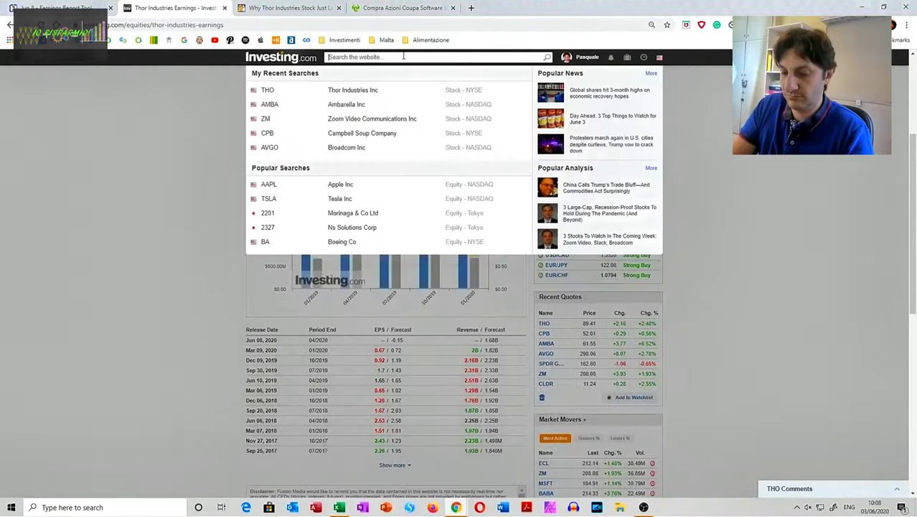
{"action": "type", "text": "cou"}
{"action": "key", "text": "BackSpace"}
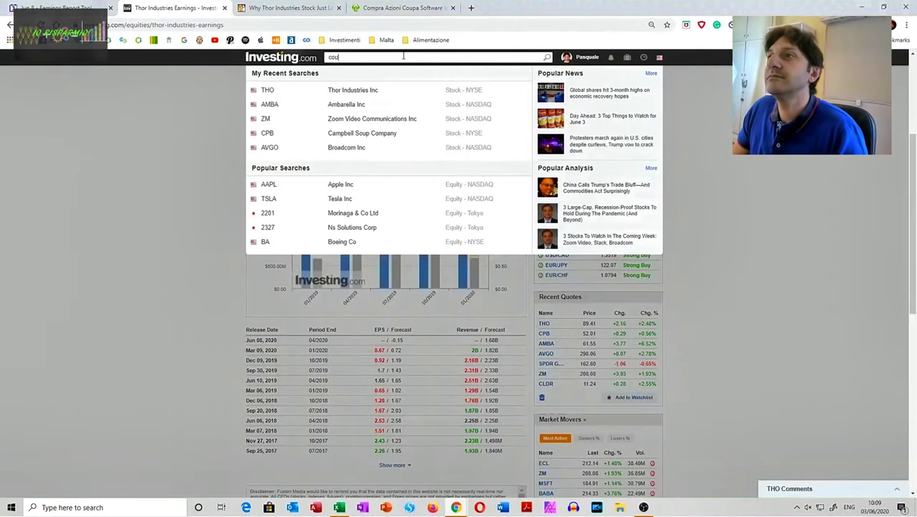
{"action": "type", "text": "pa s"}
{"action": "key", "text": "Return"}
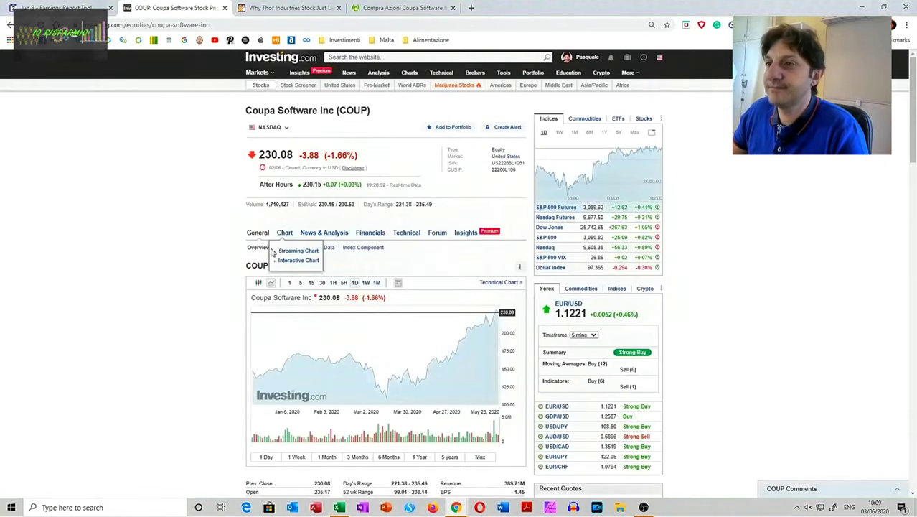
{"action": "left_click", "coordinate": [285, 249]}
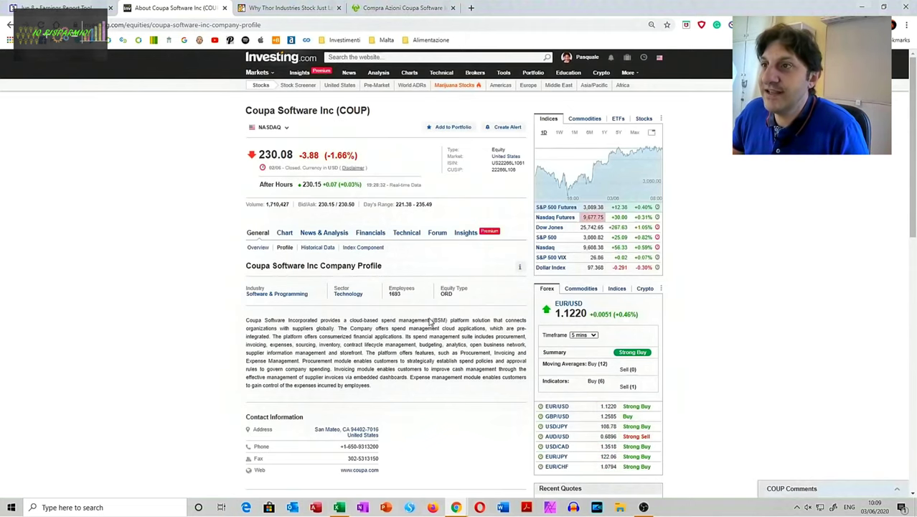
Step: Read the Coupa Software news article "Coupa -3.2% as Wedbush moves to sideline" on Seeking Alpha and return to Investing.com
{"action": "mouse_move", "coordinate": [331, 243]}
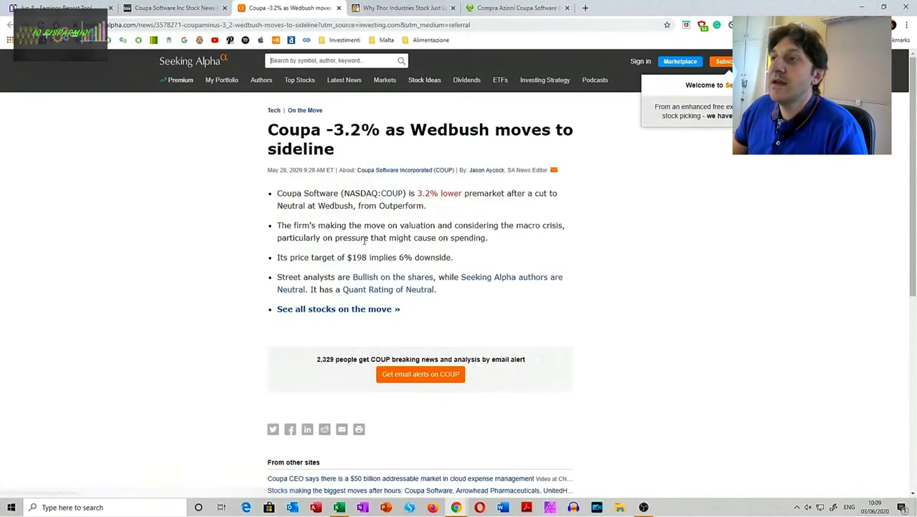
{"action": "scroll", "coordinate": [411, 251], "scroll_direction": "down", "scroll_amount": 5}
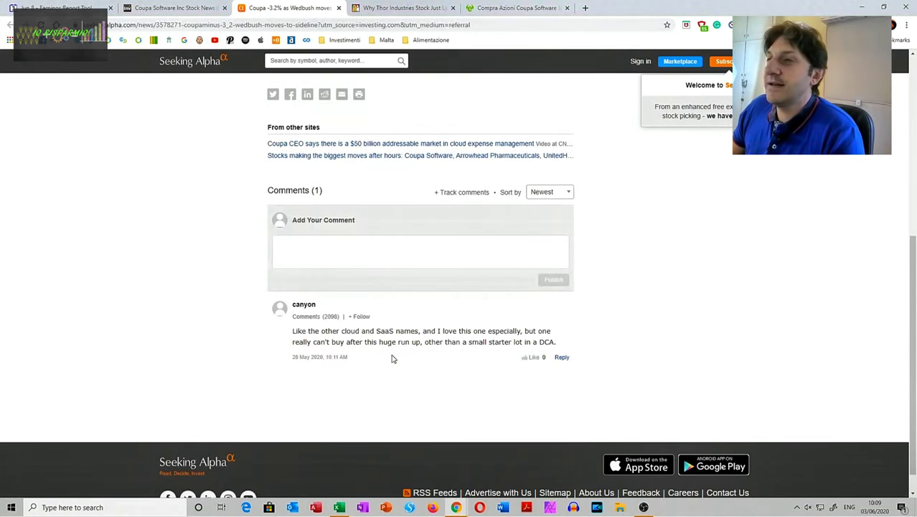
{"action": "scroll", "coordinate": [430, 327], "scroll_direction": "up", "scroll_amount": 5}
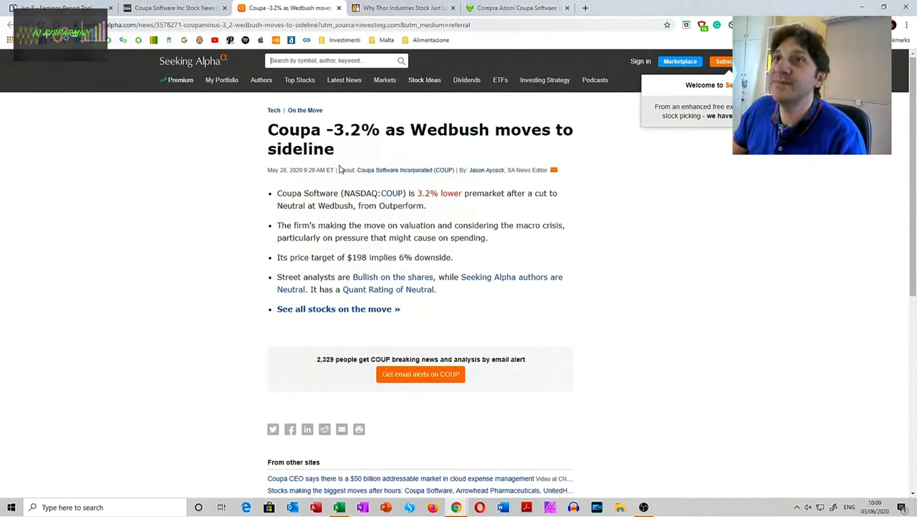
{"action": "left_click", "coordinate": [172, 8]}
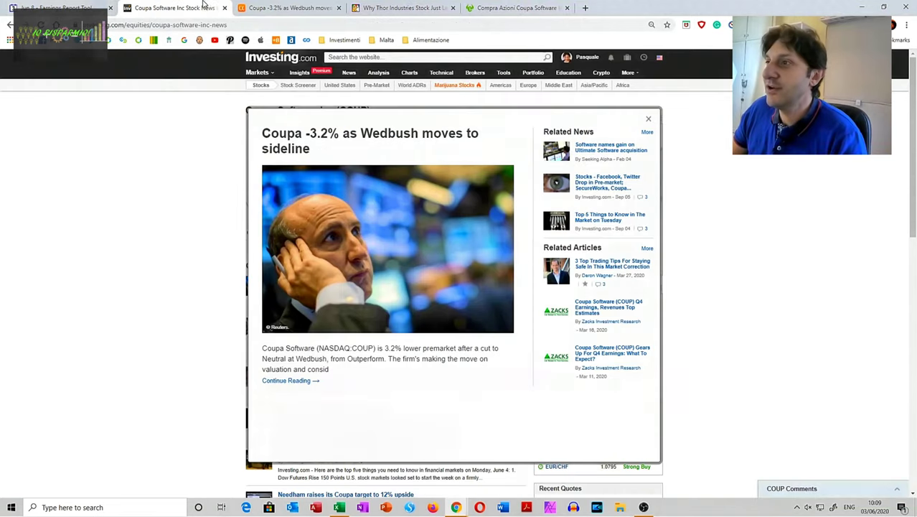
Step: Close the news pop-up and review Coupa Software's financial summary, covering the quarterly income statement, balance sheet and cash flow
{"action": "left_click", "coordinate": [649, 121]}
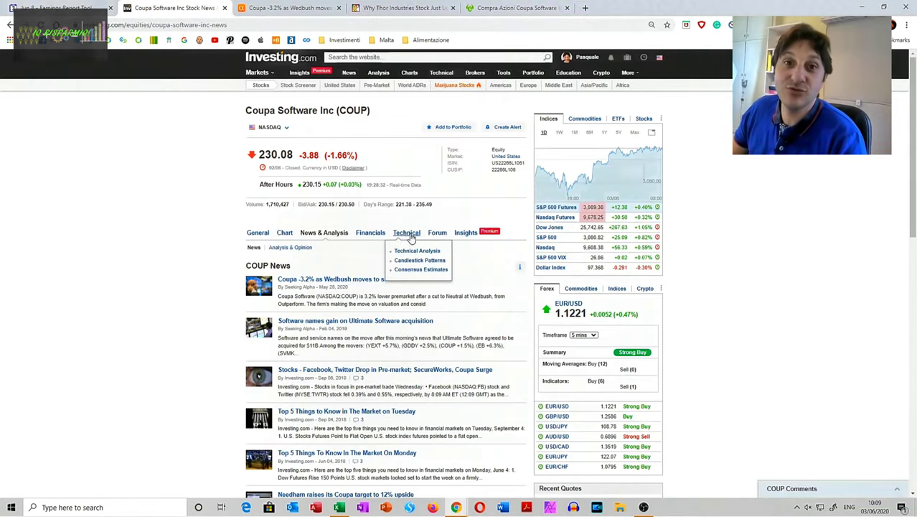
{"action": "mouse_move", "coordinate": [370, 234]}
{"action": "left_click", "coordinate": [377, 254]}
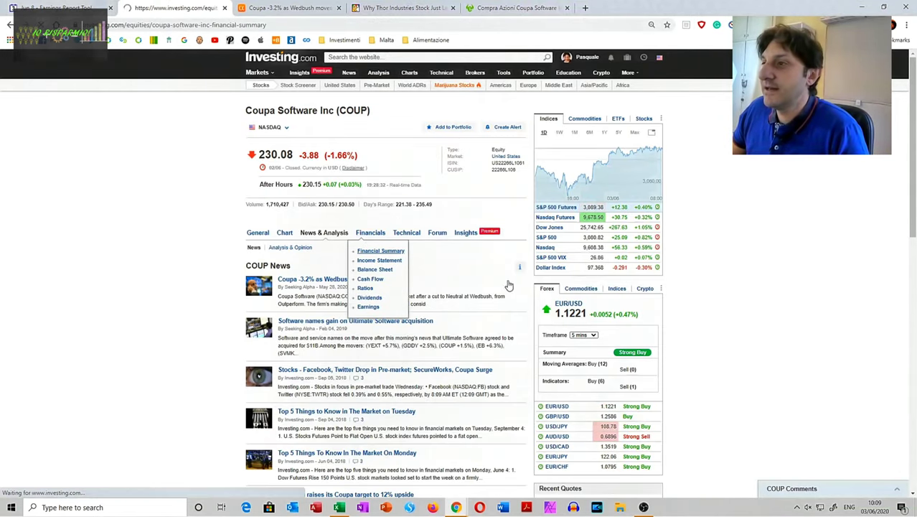
{"action": "scroll", "coordinate": [502, 325], "scroll_direction": "down", "scroll_amount": 2}
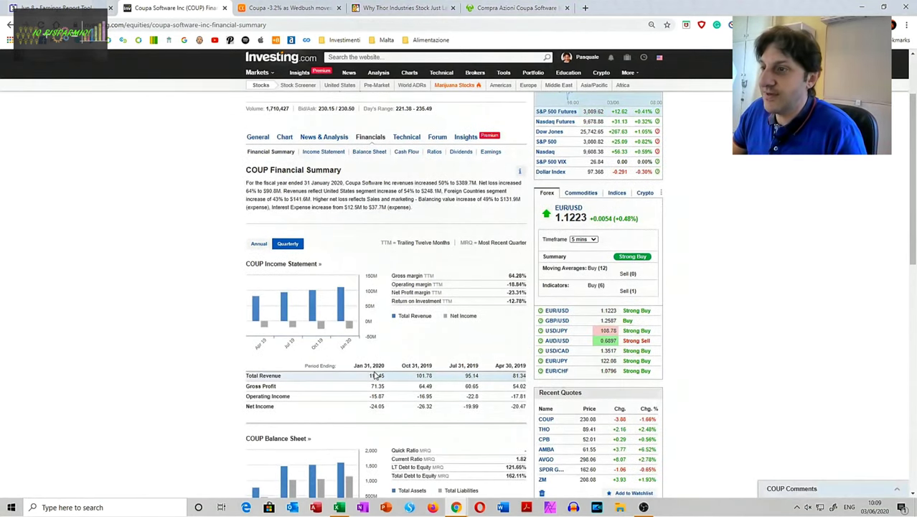
{"action": "scroll", "coordinate": [380, 395], "scroll_direction": "down", "scroll_amount": 5}
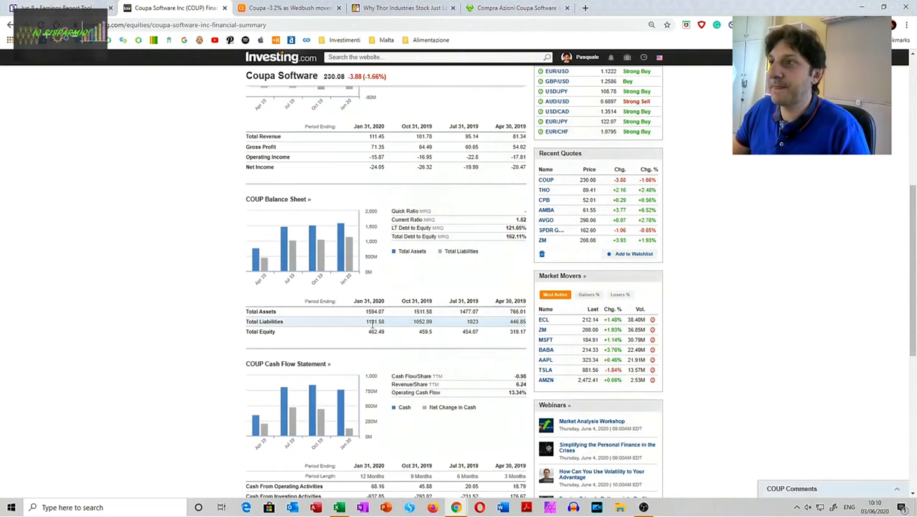
{"action": "scroll", "coordinate": [372, 324], "scroll_direction": "up", "scroll_amount": 7}
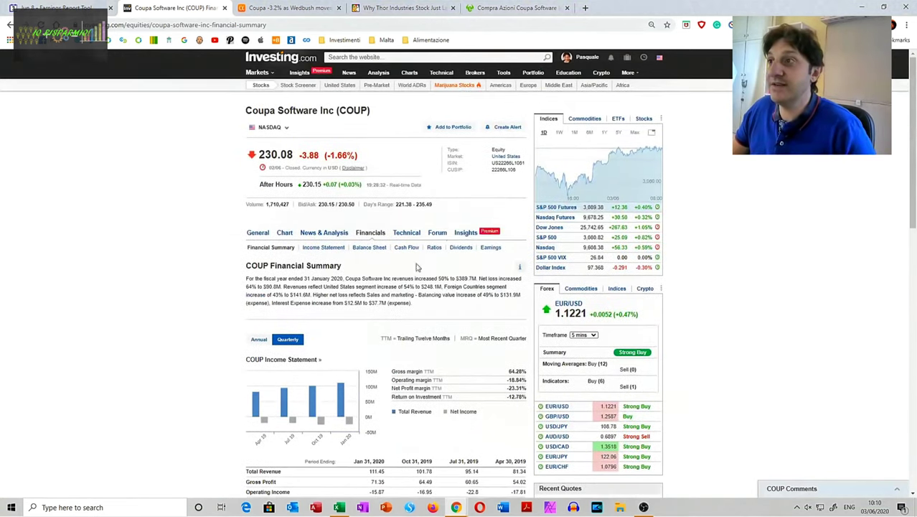
Step: Open Coupa Software's earnings history to compare EPS and revenue with forecasts, and recheck the Seeking Alpha article on the Wedbush downgrade
{"action": "left_click", "coordinate": [491, 248]}
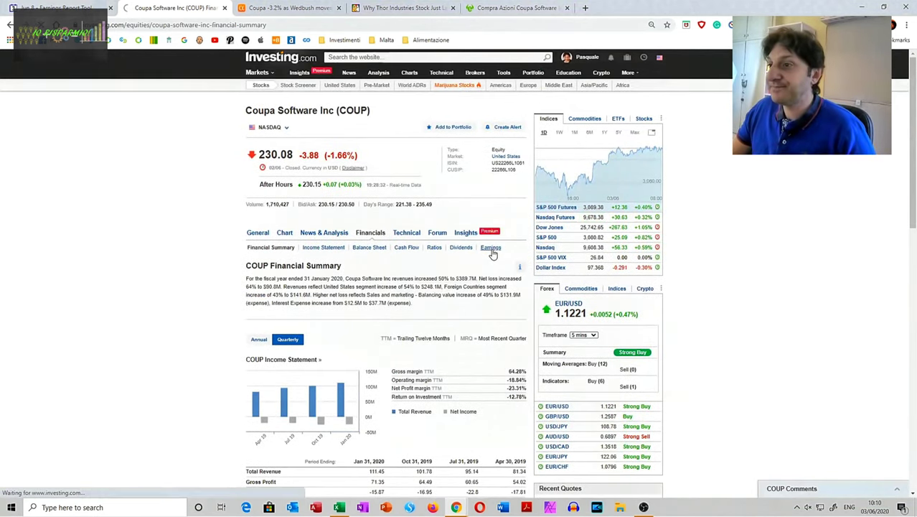
{"action": "scroll", "coordinate": [412, 408], "scroll_direction": "down", "scroll_amount": 3}
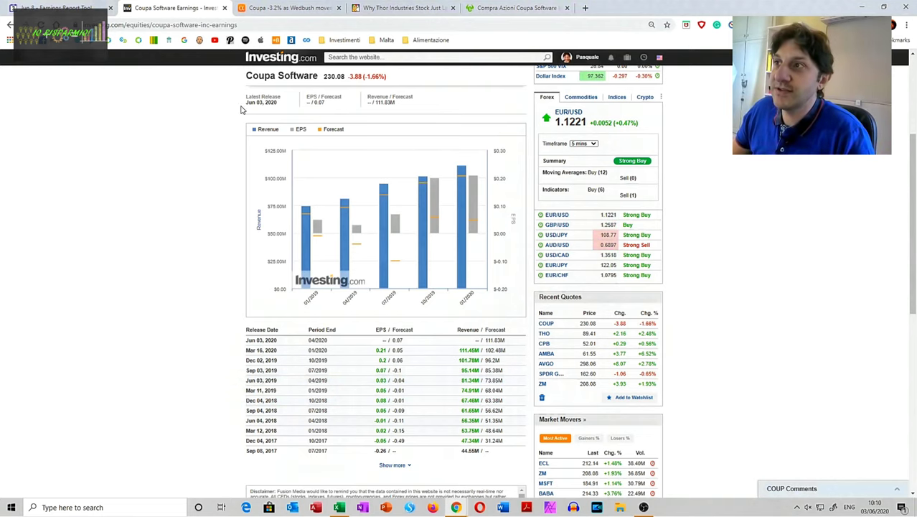
{"action": "left_click", "coordinate": [251, 8]}
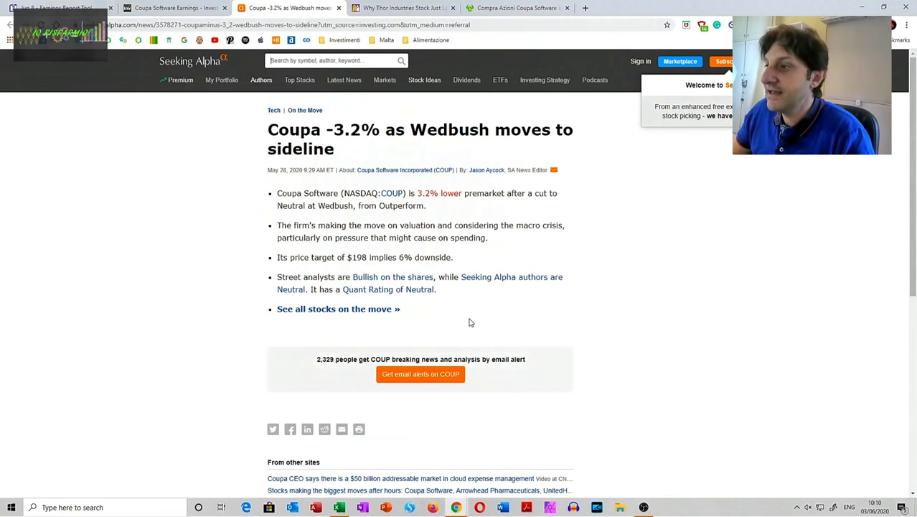
Step: Switch to the Earnings Call sheet in Excel and give Coupa Software a VOTO of A and an IMPORTO of 60
{"action": "left_click", "coordinate": [344, 507]}
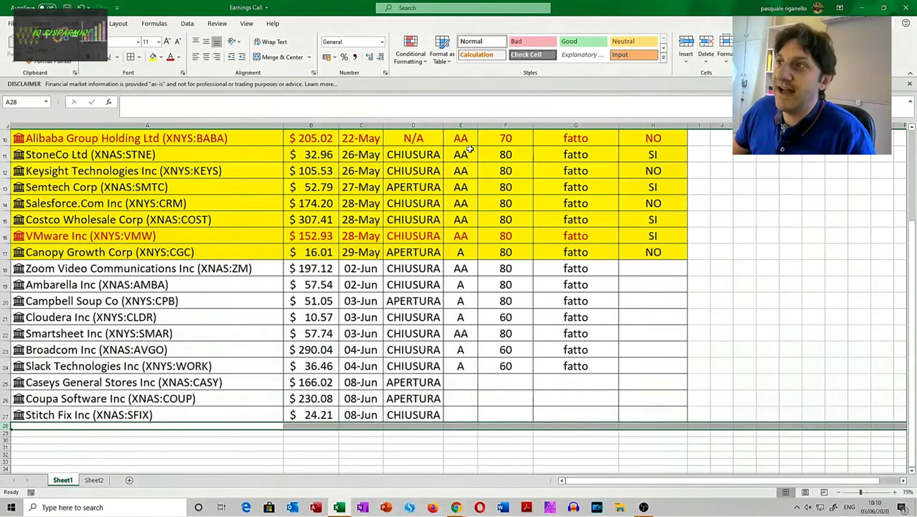
{"action": "scroll", "coordinate": [463, 215], "scroll_direction": "up", "scroll_amount": 3}
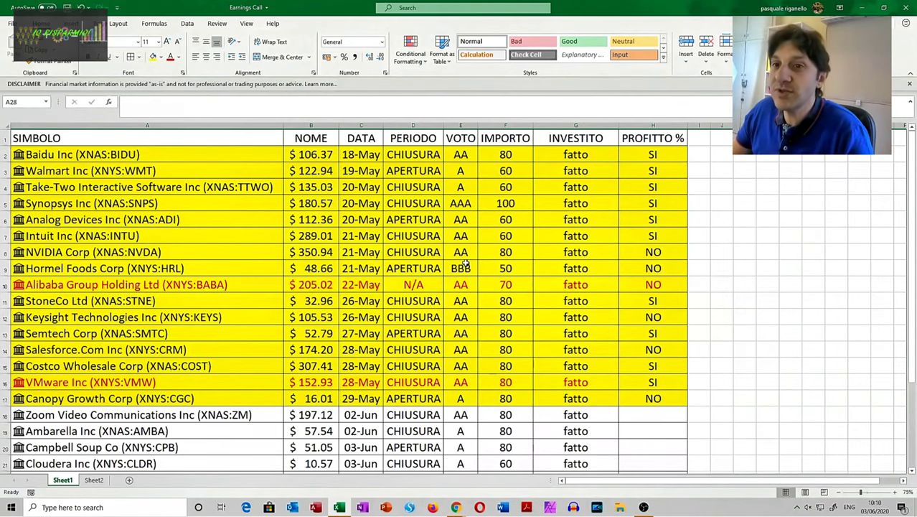
{"action": "scroll", "coordinate": [466, 262], "scroll_direction": "down", "scroll_amount": 3}
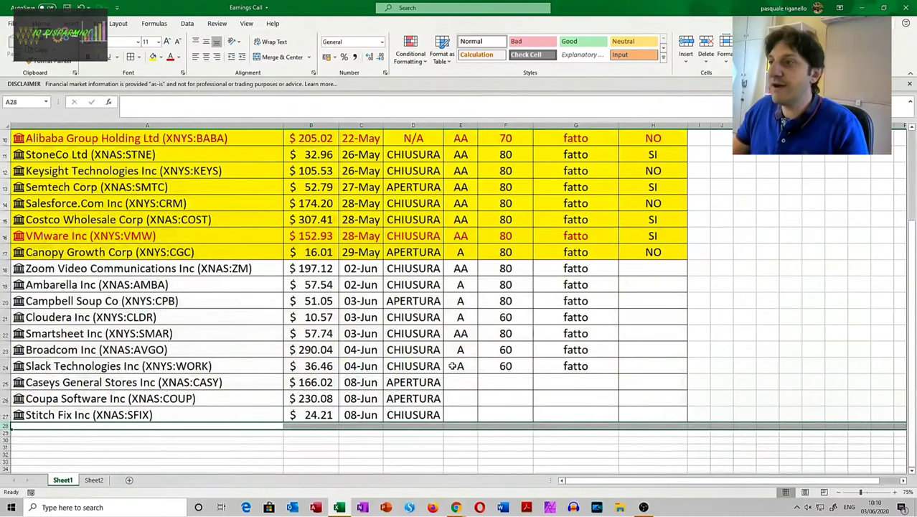
{"action": "left_click", "coordinate": [464, 393]}
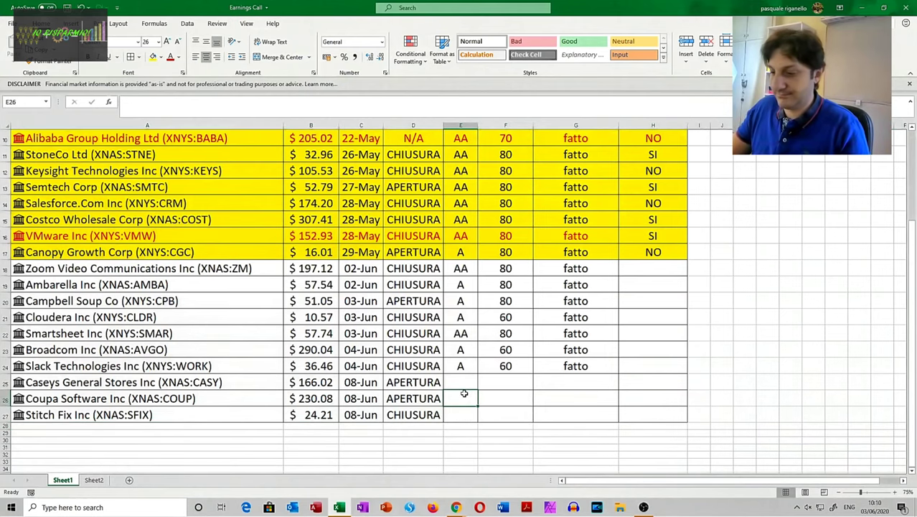
{"action": "type", "text": "a"}
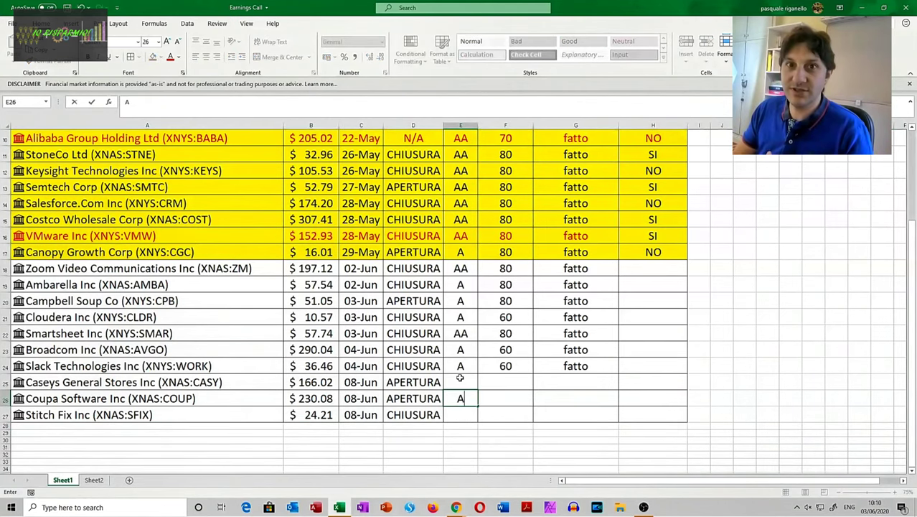
{"action": "key", "text": "Tab"}
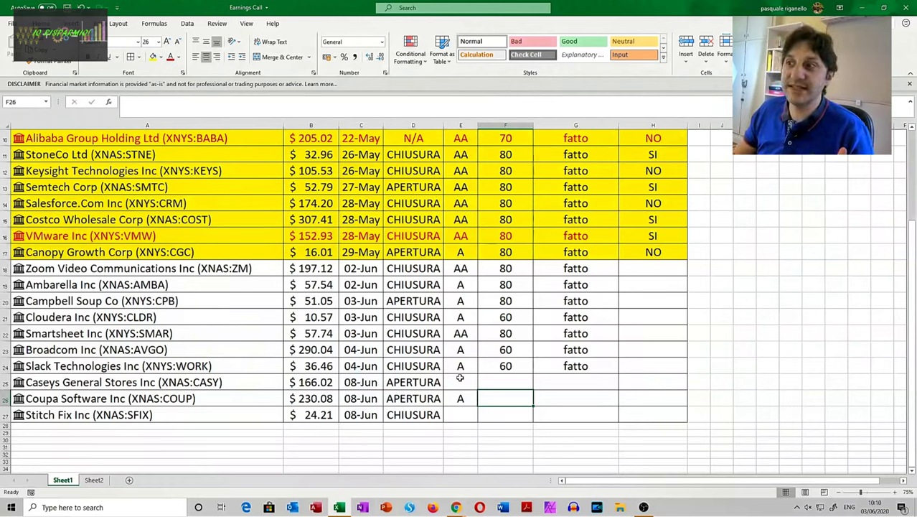
{"action": "type", "text": "60"}
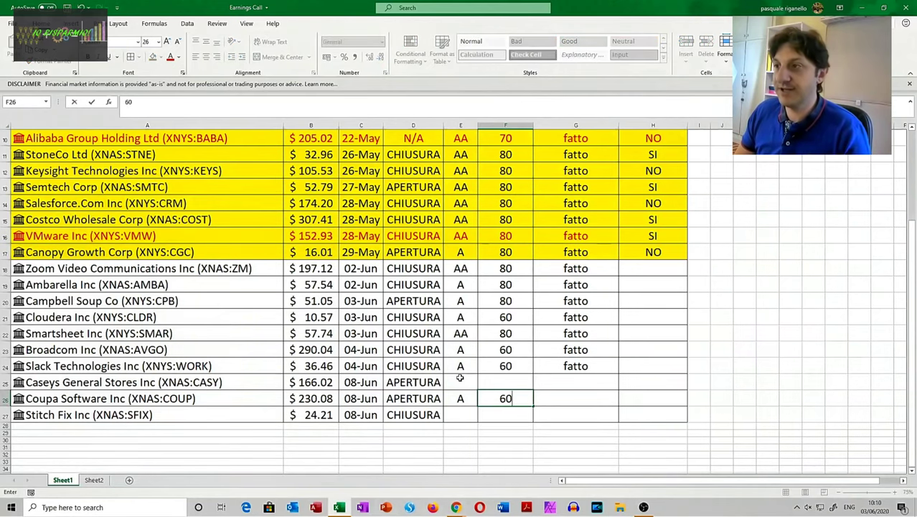
{"action": "key", "text": "Tab"}
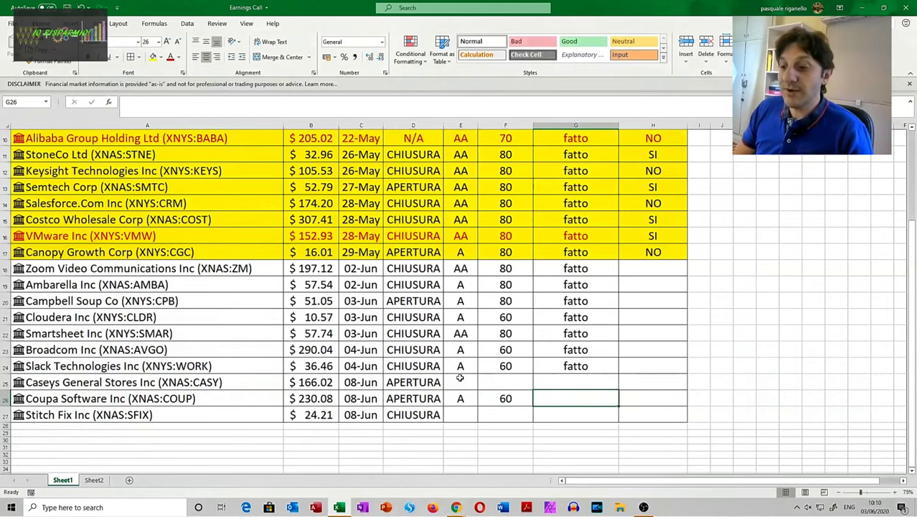